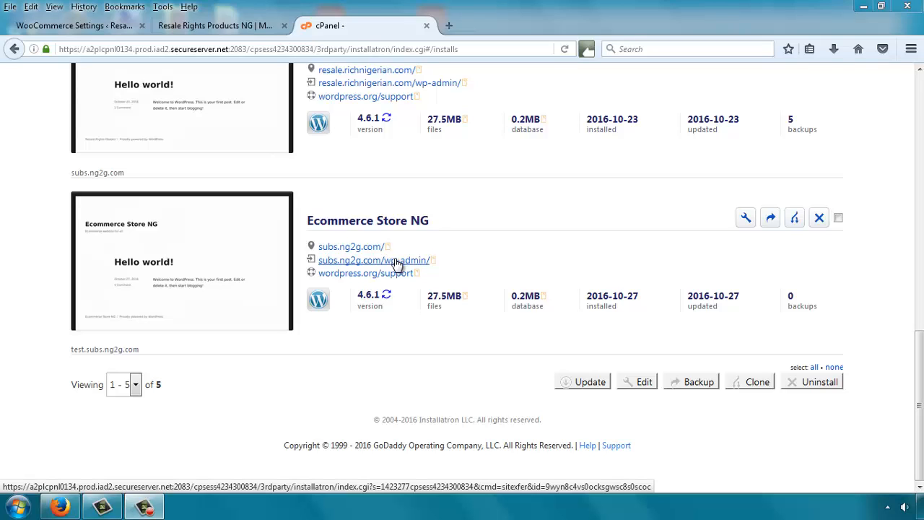
# - Open the WordPress admin of the Ecommerce Store NG site and decline its website setup wizard
pyautogui.click(396, 261)
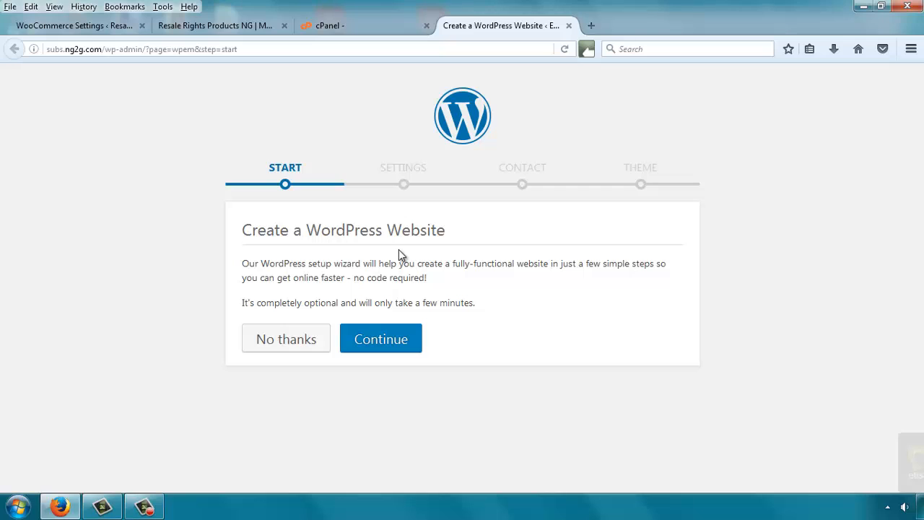
pyautogui.click(285, 349)
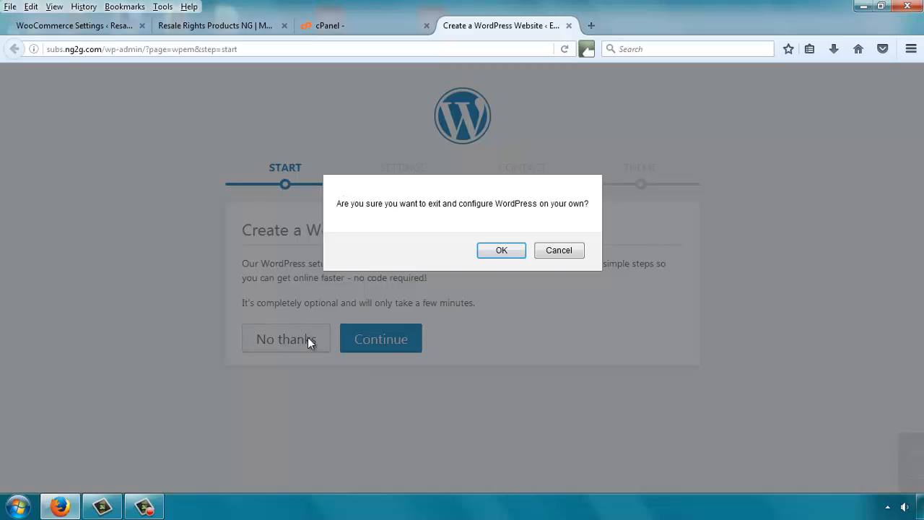
pyautogui.click(487, 252)
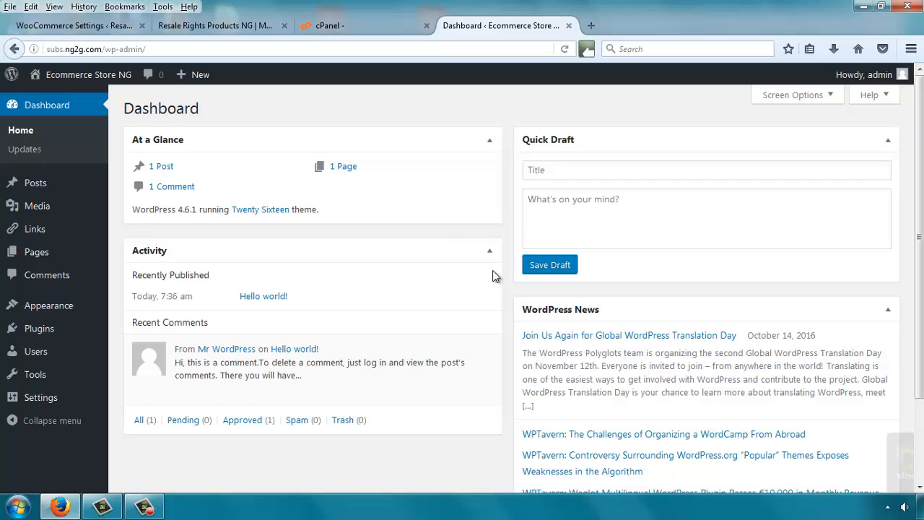
# - Search the plugins available to add for "woocommerce"
pyautogui.moveTo(41, 330)
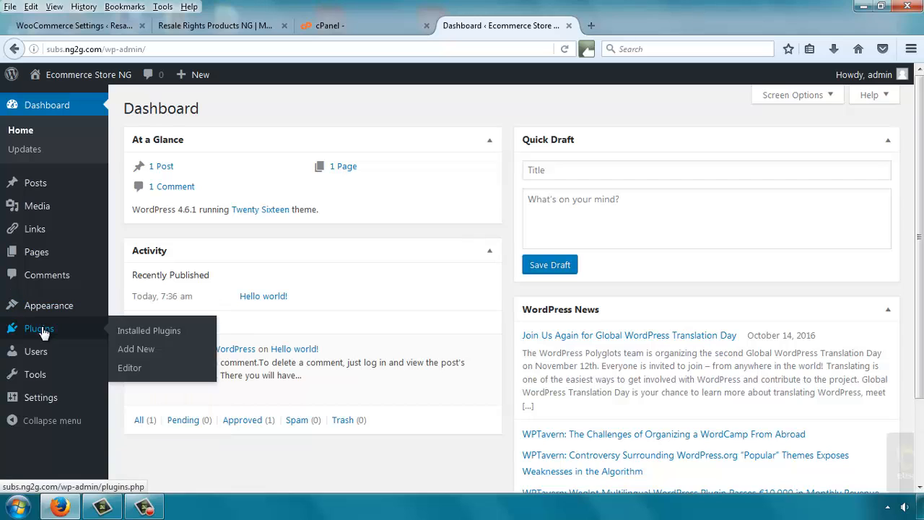
pyautogui.click(144, 352)
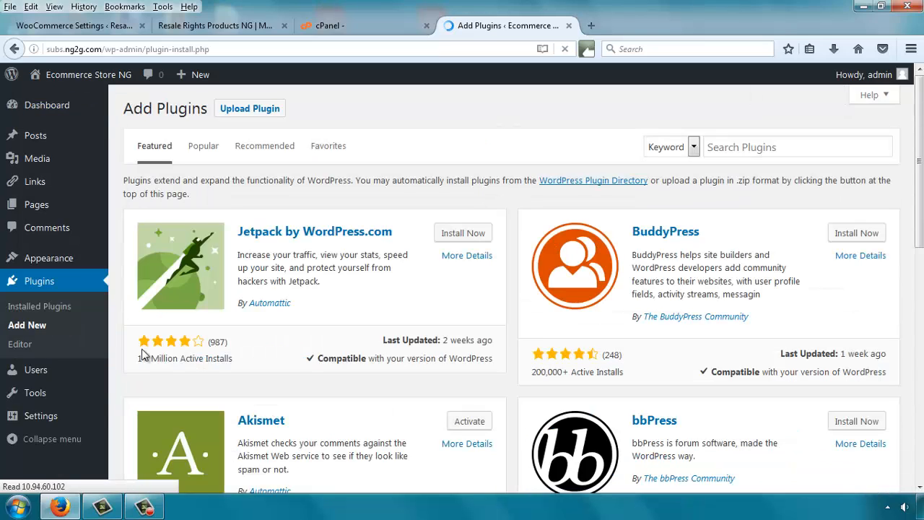
pyautogui.click(758, 146)
pyautogui.write('woocommerc')
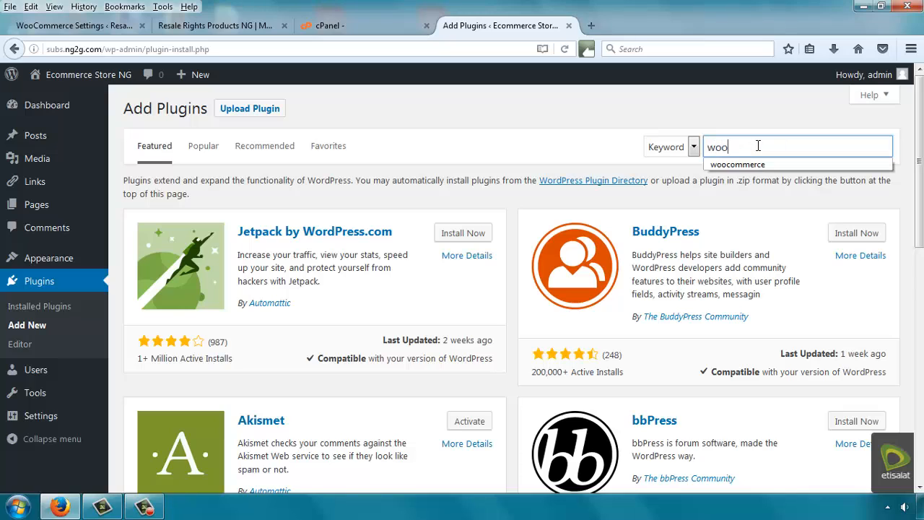
pyautogui.write('e')
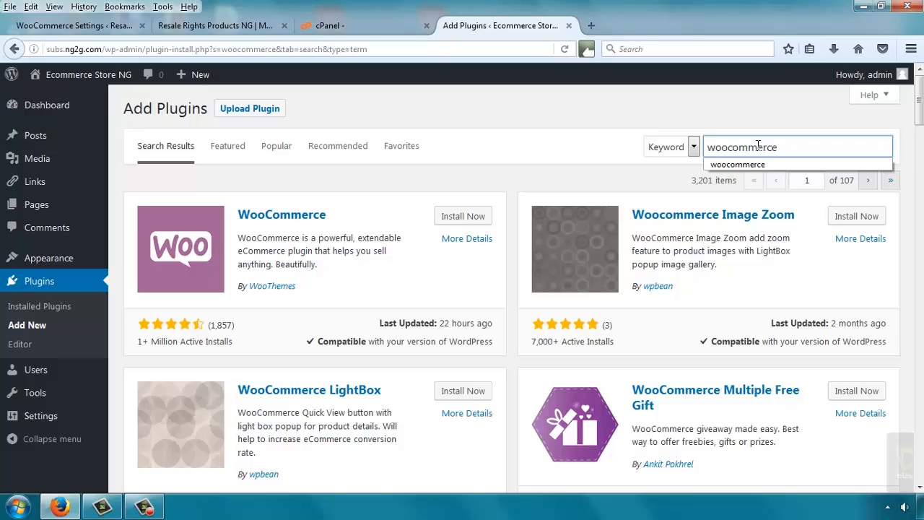
# - Install and activate the WooCommerce plugin by WooThemes
pyautogui.click(383, 218)
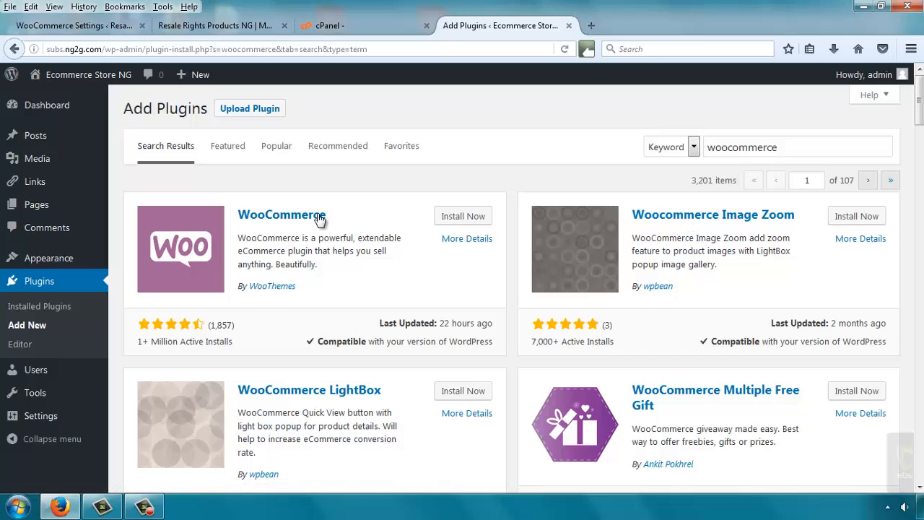
pyautogui.click(472, 219)
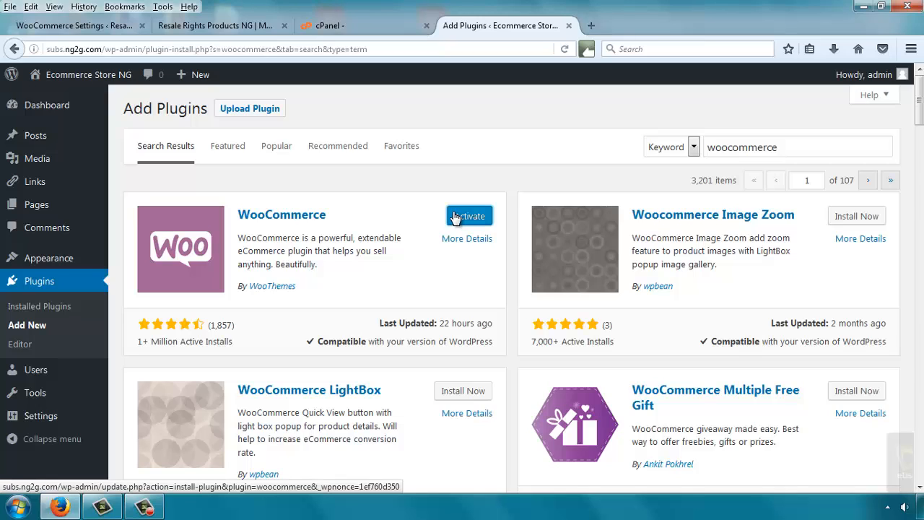
pyautogui.click(469, 217)
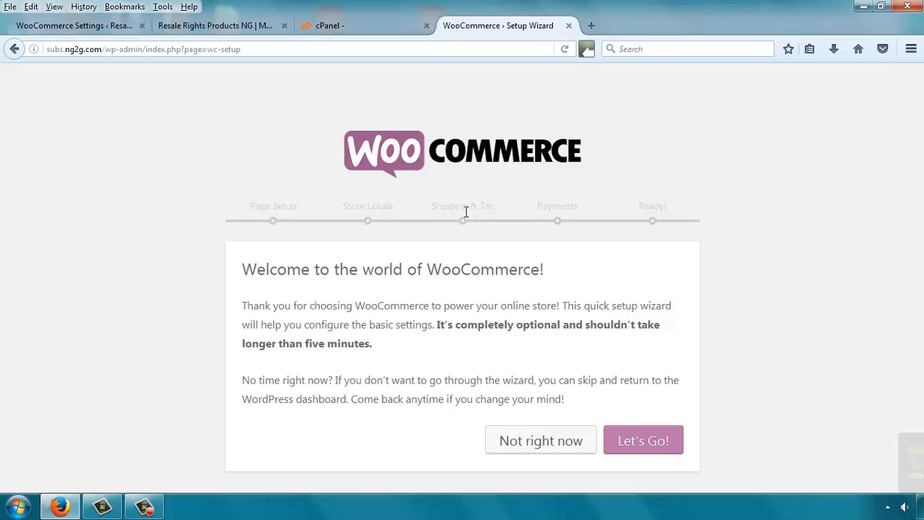
# - Start the WooCommerce setup wizard and accept the automatic creation of the Shop, Cart, Checkout and My Account pages
pyautogui.click(637, 451)
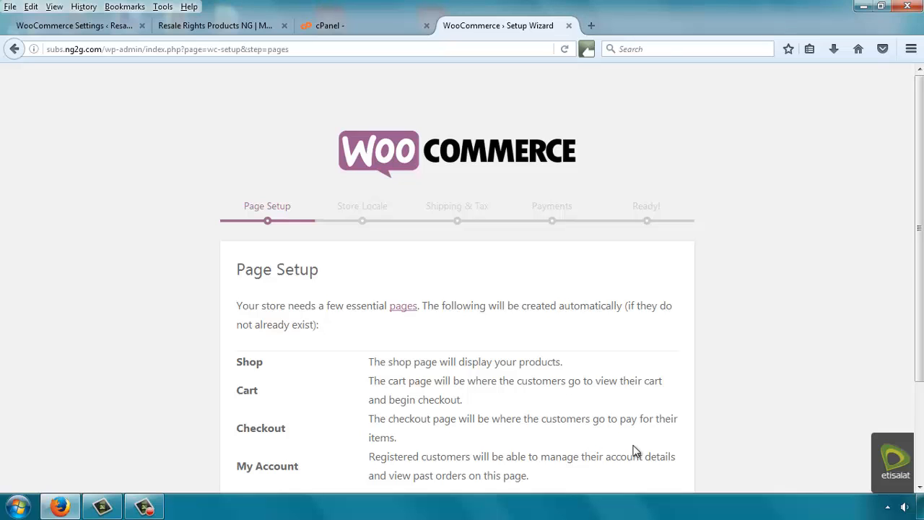
pyautogui.scroll(-3, 647, 442)
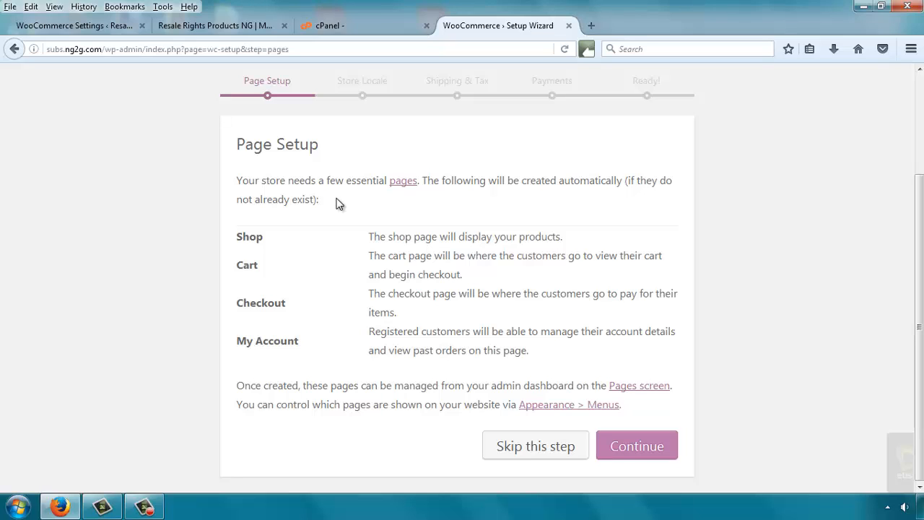
pyautogui.click(624, 451)
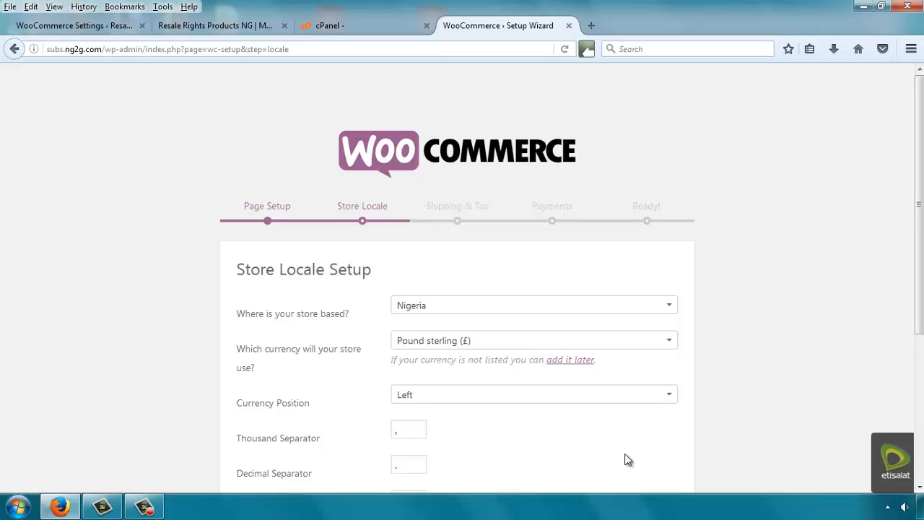
# - Set Nigeria as the store's base country and Nigerian naira (₦) as its currency
pyautogui.scroll(-2, 779, 276)
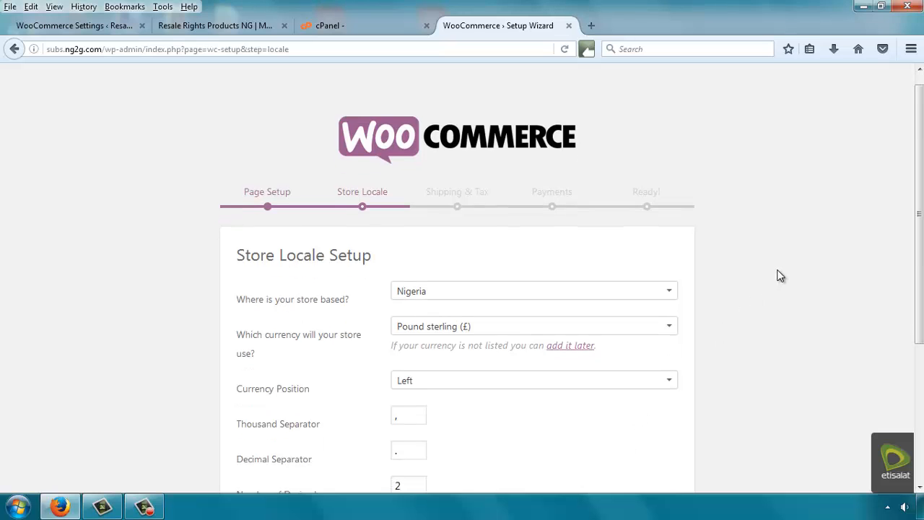
pyautogui.scroll(-2, 778, 274)
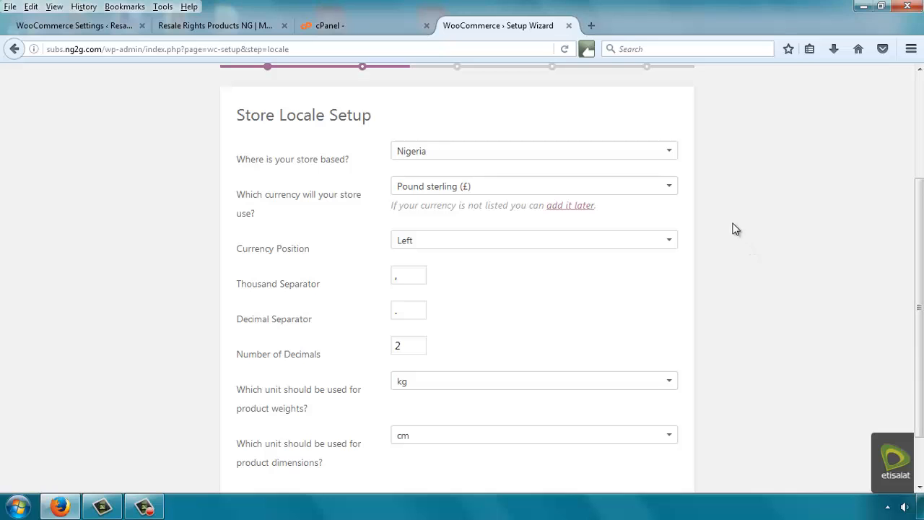
pyautogui.click(639, 153)
pyautogui.click(669, 151)
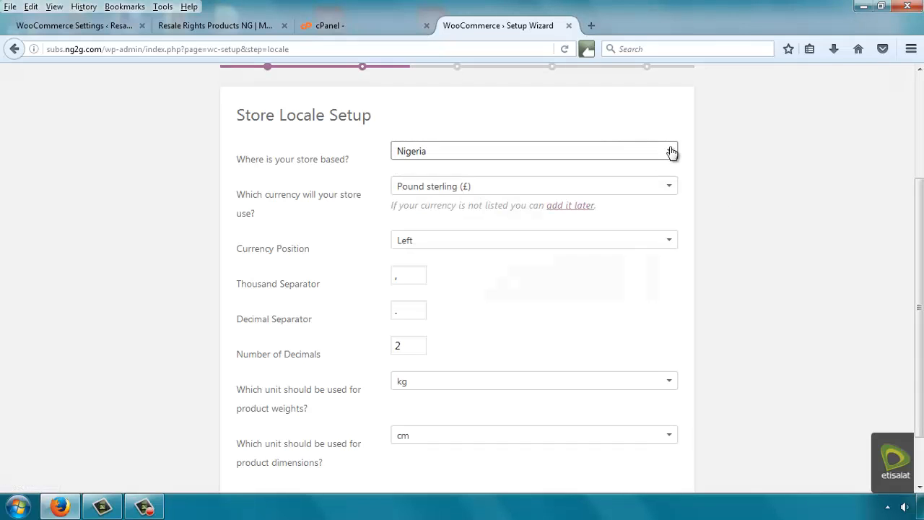
pyautogui.click(516, 166)
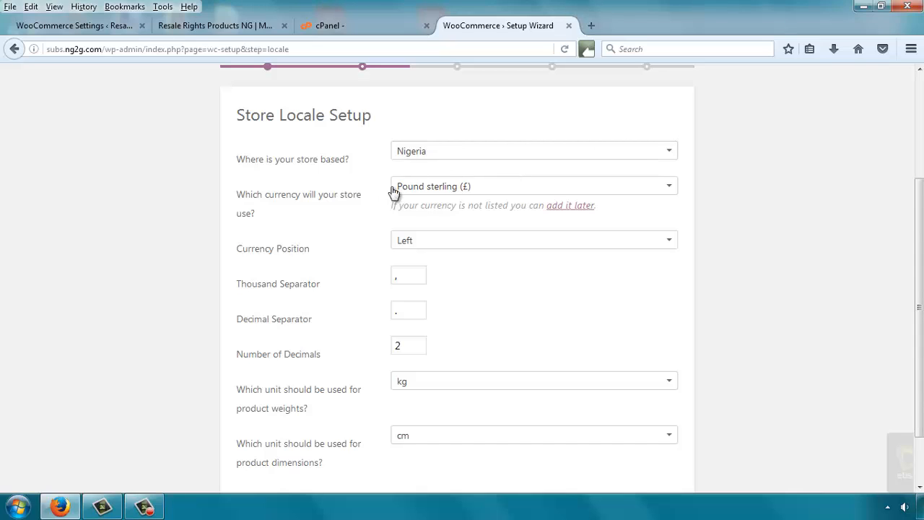
pyautogui.click(567, 188)
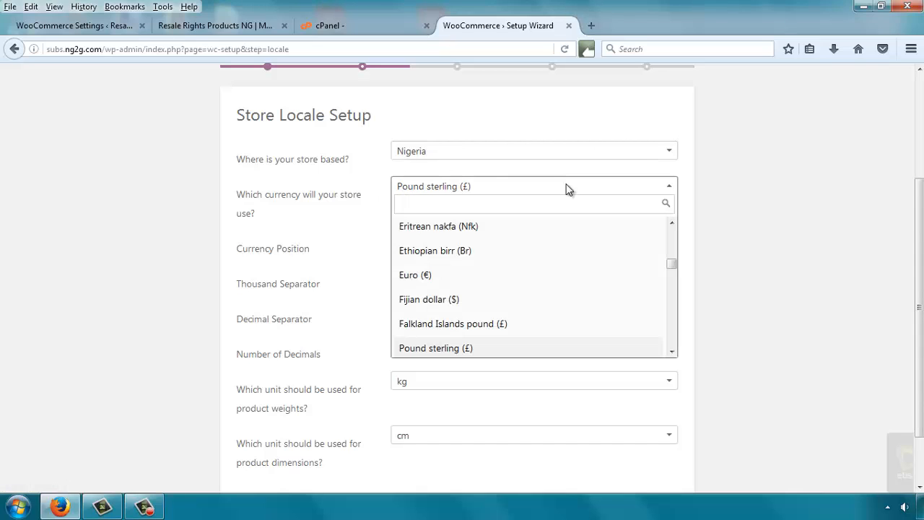
pyautogui.click(568, 187)
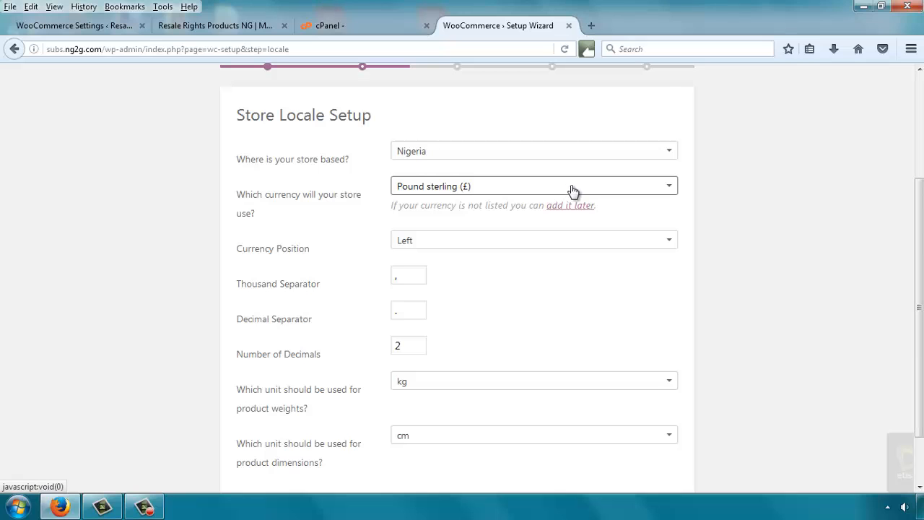
pyautogui.click(499, 188)
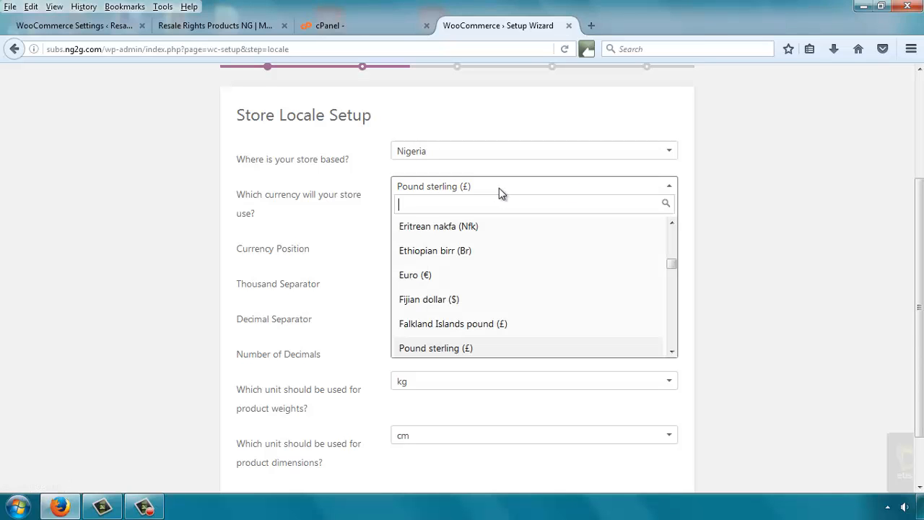
pyautogui.scroll(-10, 515, 264)
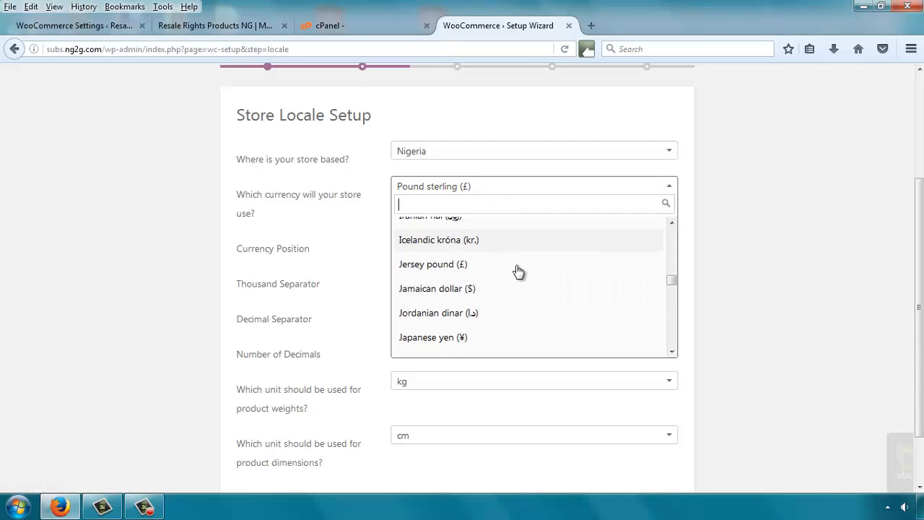
pyautogui.scroll(-12, 518, 271)
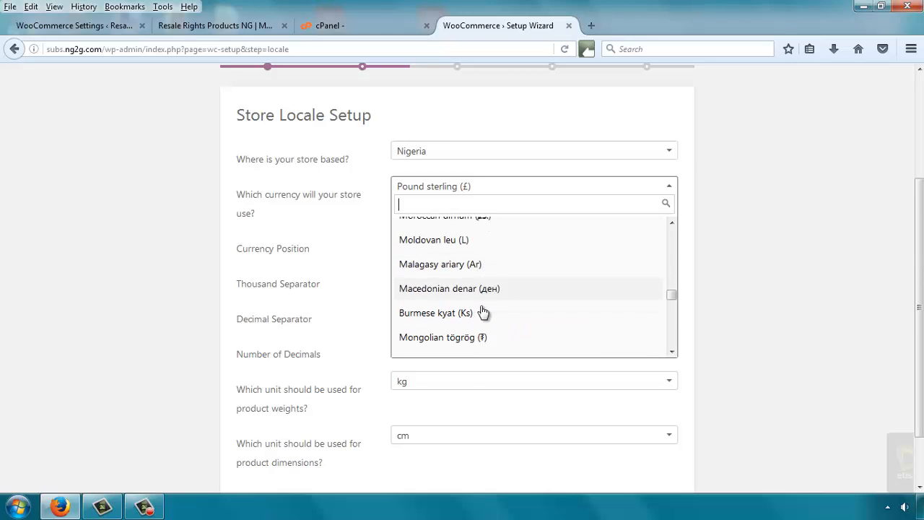
pyautogui.scroll(-10, 482, 312)
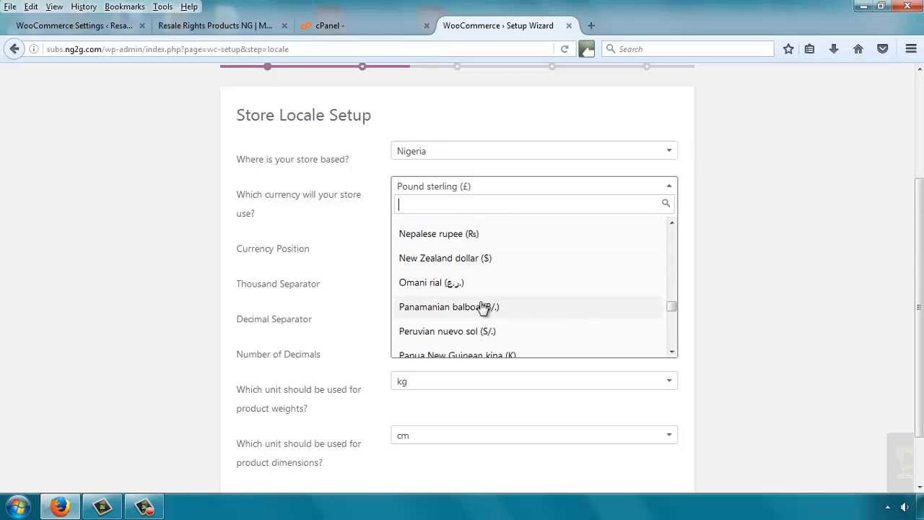
pyautogui.scroll(3, 482, 309)
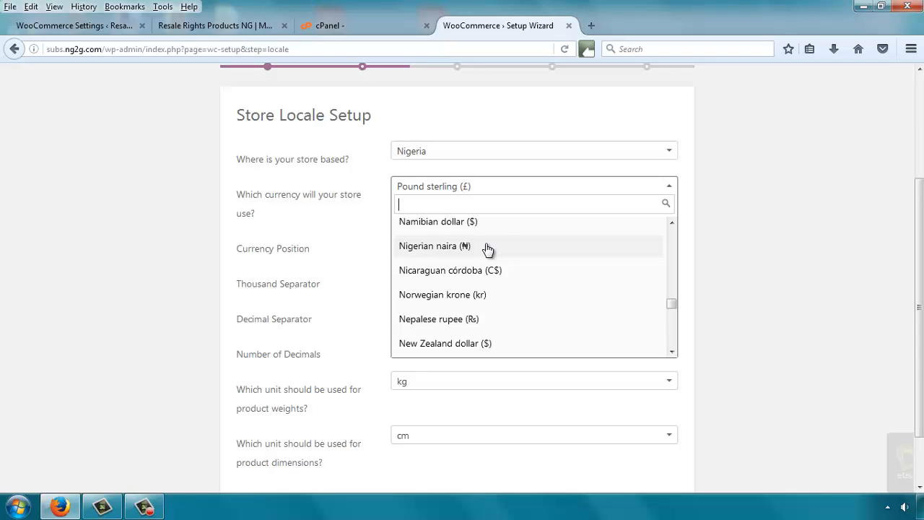
pyautogui.click(486, 247)
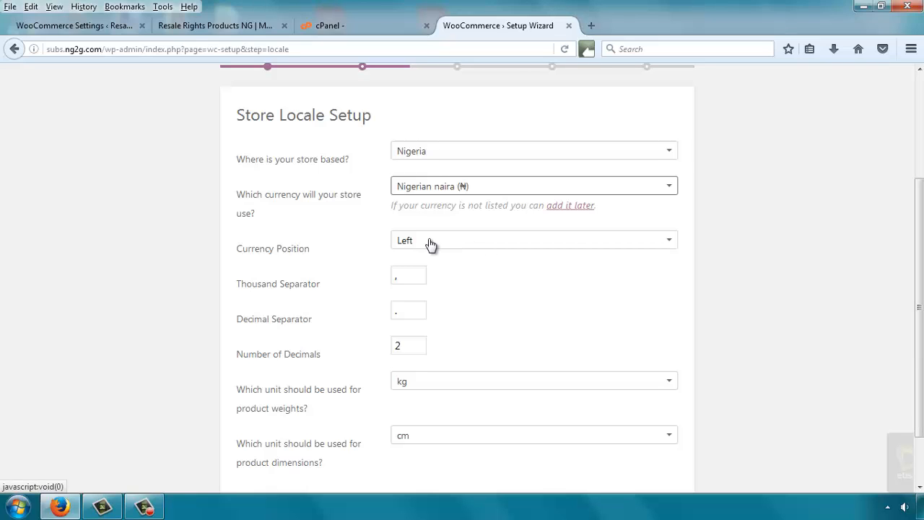
# - Accept the comma thousand separator, point decimal separator, 2 decimals and kg/cm units, and submit the store locale setup
pyautogui.click(410, 275)
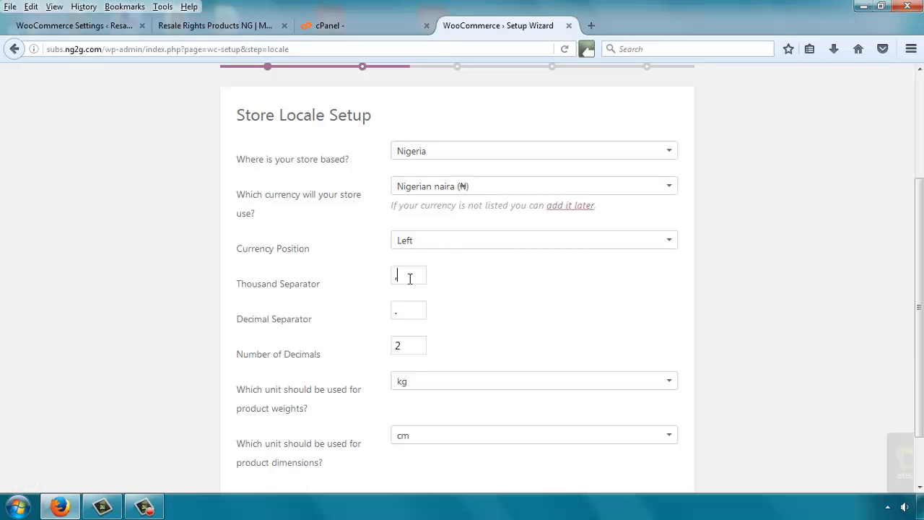
pyautogui.click(416, 305)
pyautogui.scroll(-2, 511, 291)
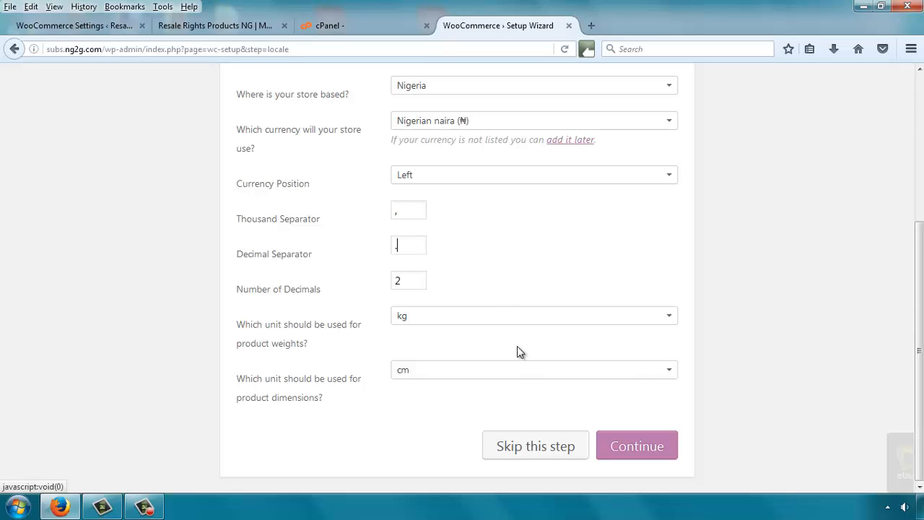
pyautogui.click(638, 446)
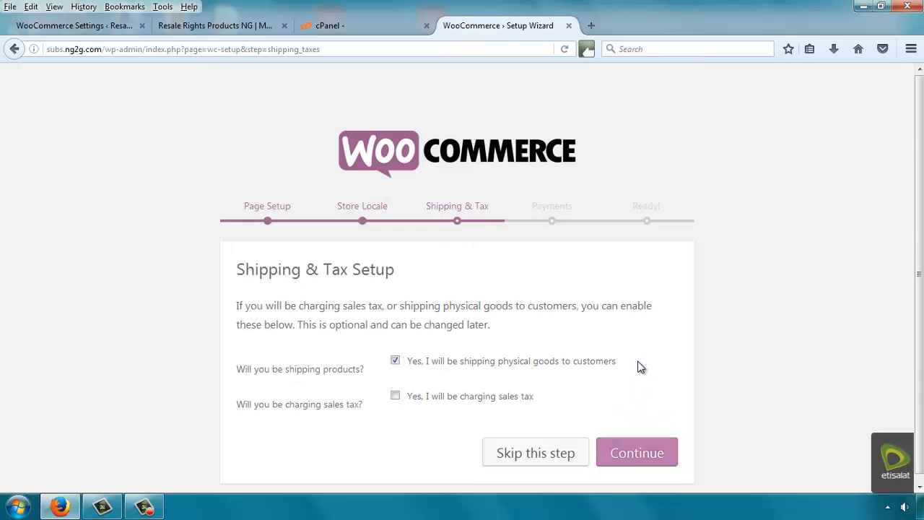
# - Turn off shipping of physical goods and submit the shipping and tax setup without sales tax
pyautogui.scroll(-1, 640, 365)
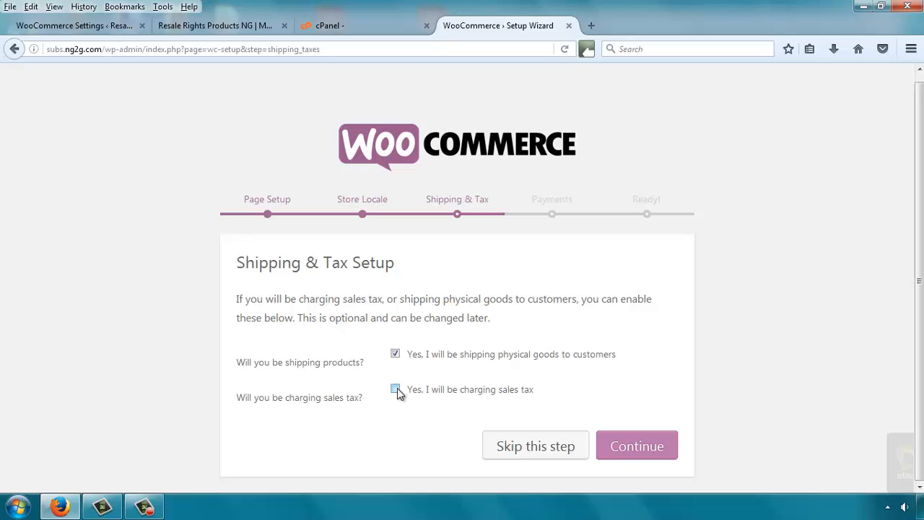
pyautogui.click(394, 353)
pyautogui.click(636, 451)
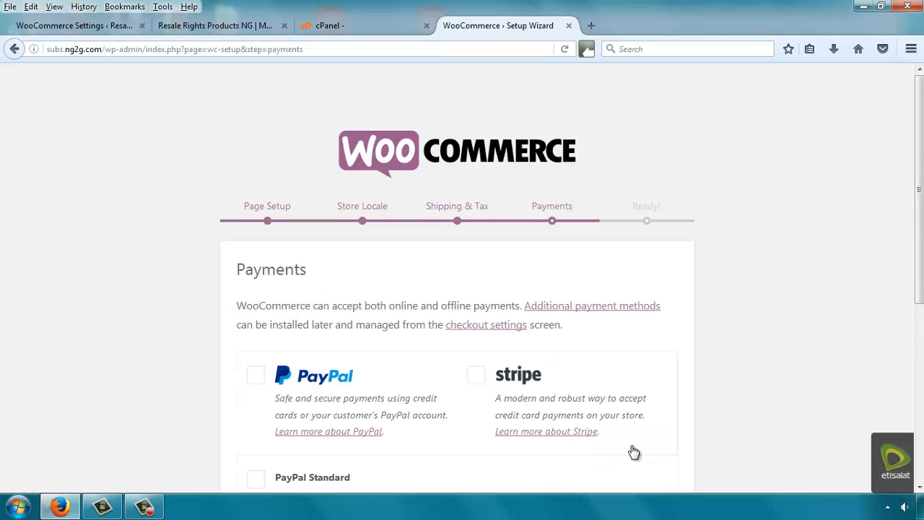
# - Review the payment methods offered and enable Bank Transfer (BACS) Payments
pyautogui.scroll(-5, 646, 433)
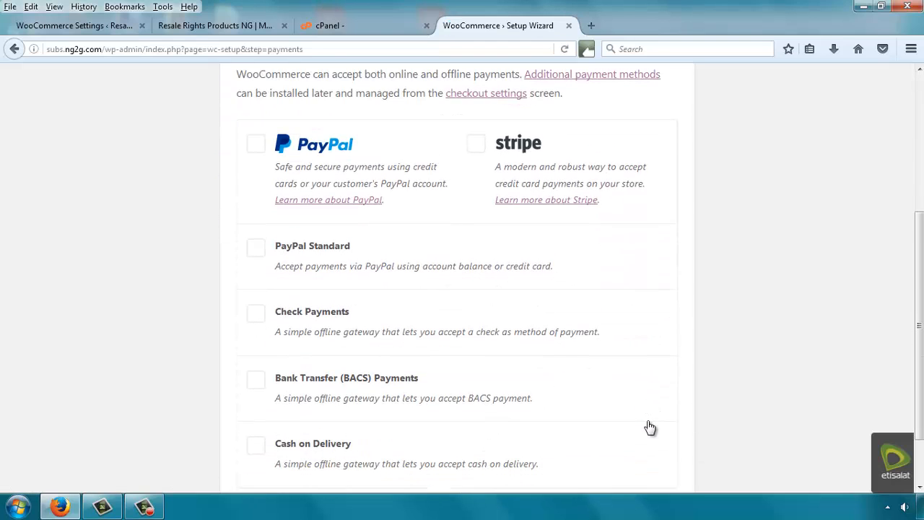
pyautogui.scroll(-2, 653, 414)
pyautogui.scroll(3, 653, 413)
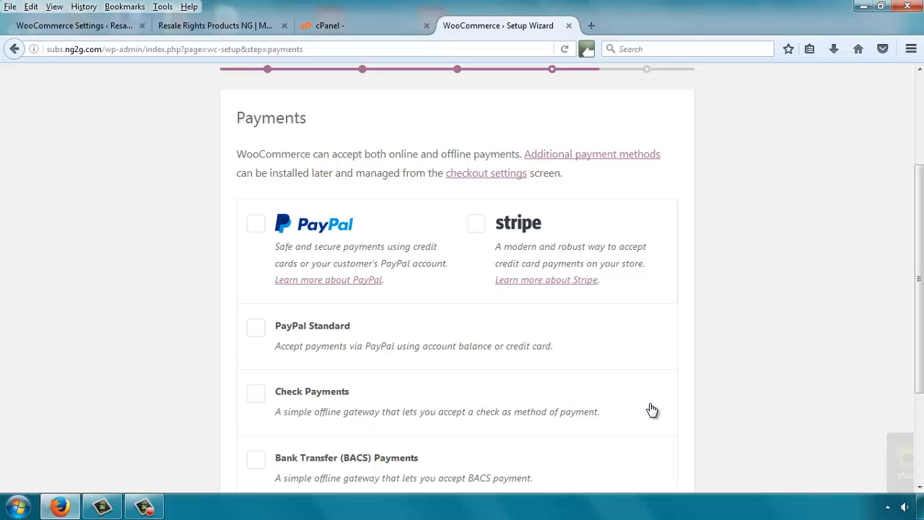
pyautogui.scroll(-3, 652, 410)
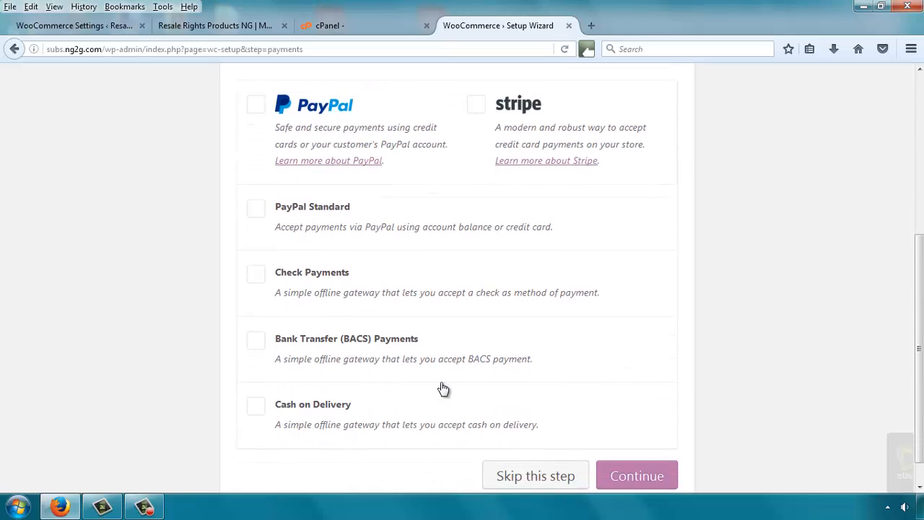
pyautogui.click(257, 312)
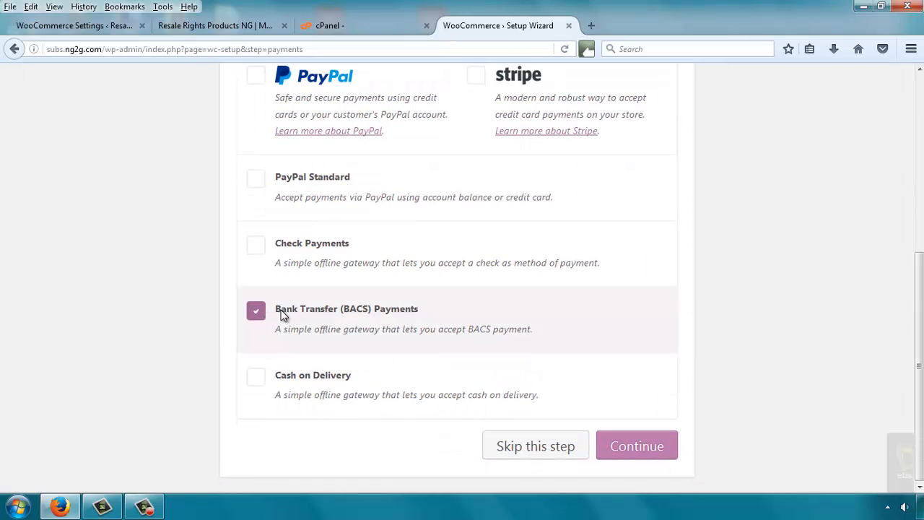
pyautogui.scroll(4, 224, 319)
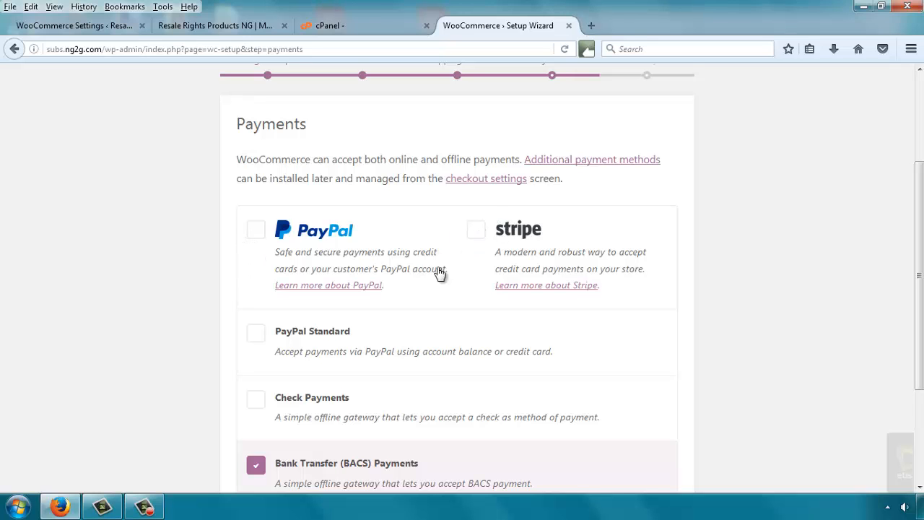
# - Submit the payments setup with Bank Transfer (BACS) Payments as the only enabled method
pyautogui.scroll(-4, 400, 304)
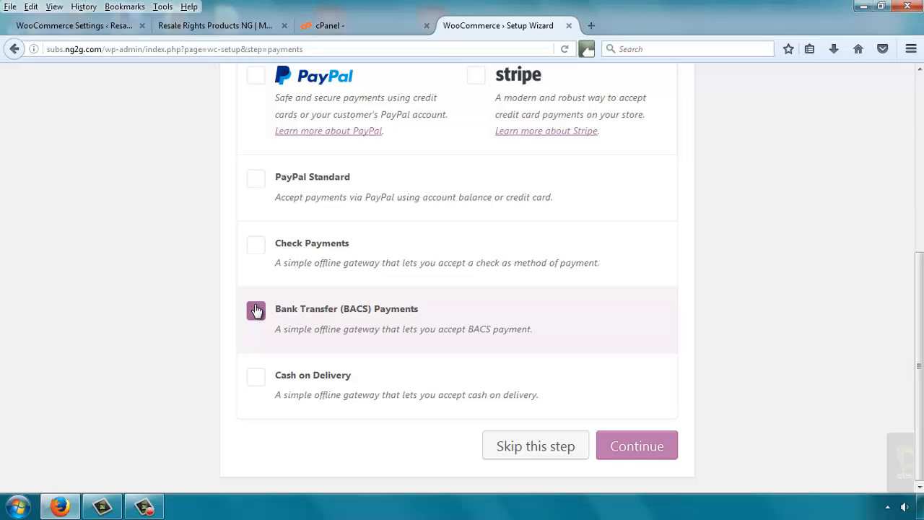
pyautogui.click(631, 443)
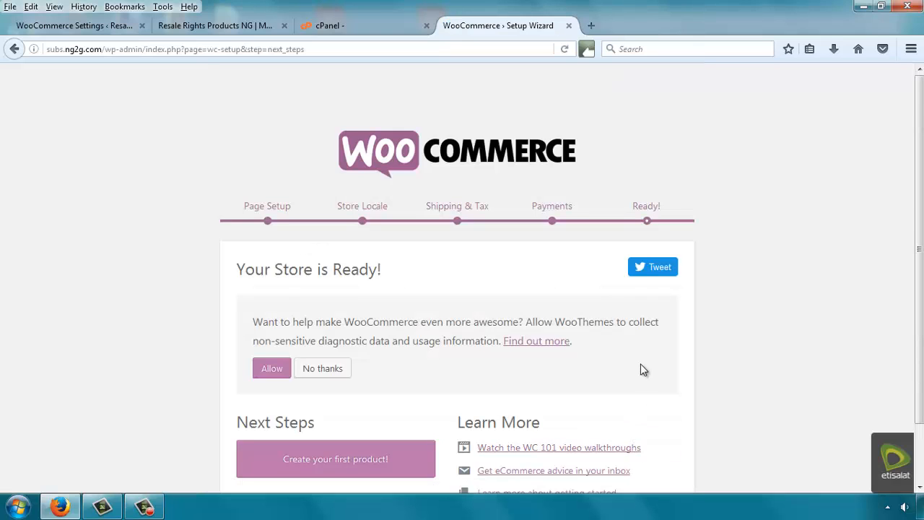
# - Start creating the store's first product and name it "Intro to Online Business"
pyautogui.scroll(-2, 653, 348)
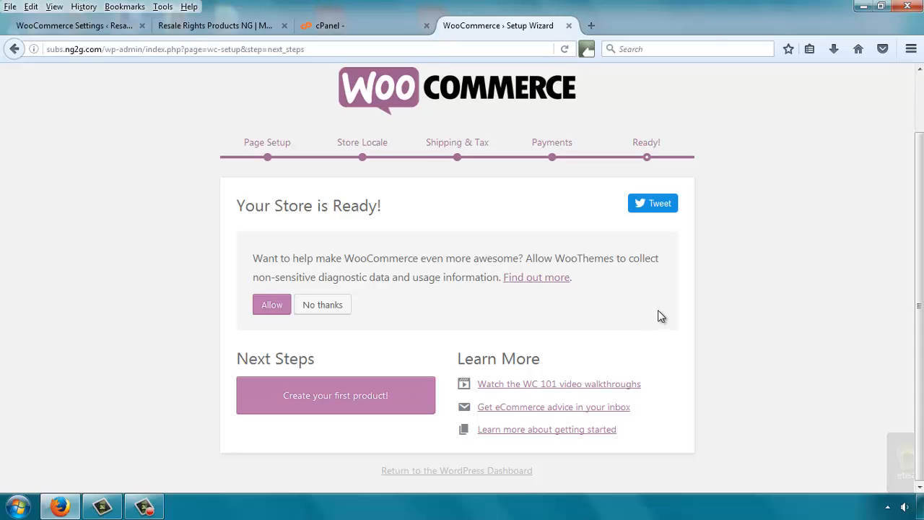
pyautogui.click(306, 398)
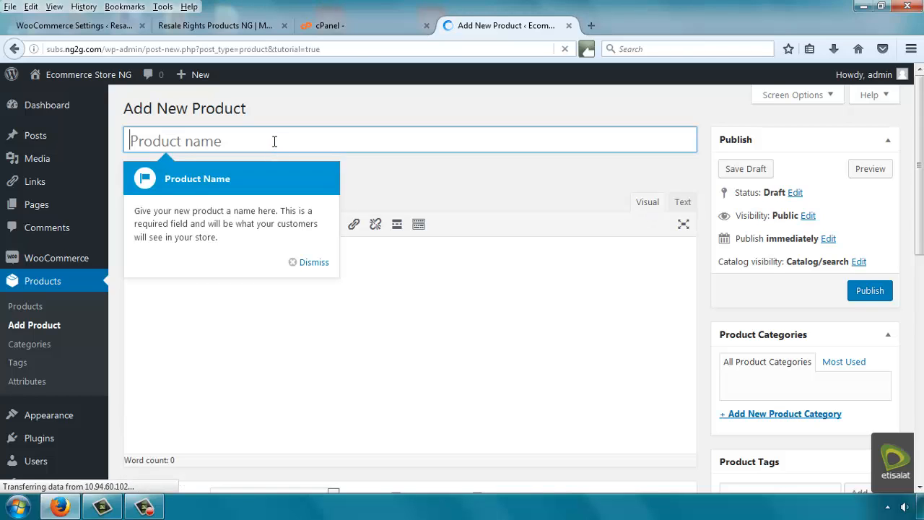
pyautogui.write('Intro ')
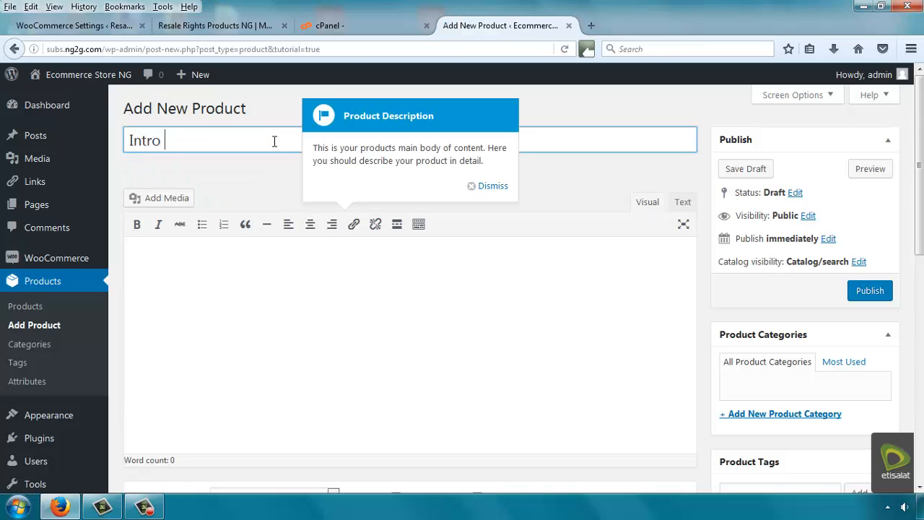
pyautogui.write('to Online Business')
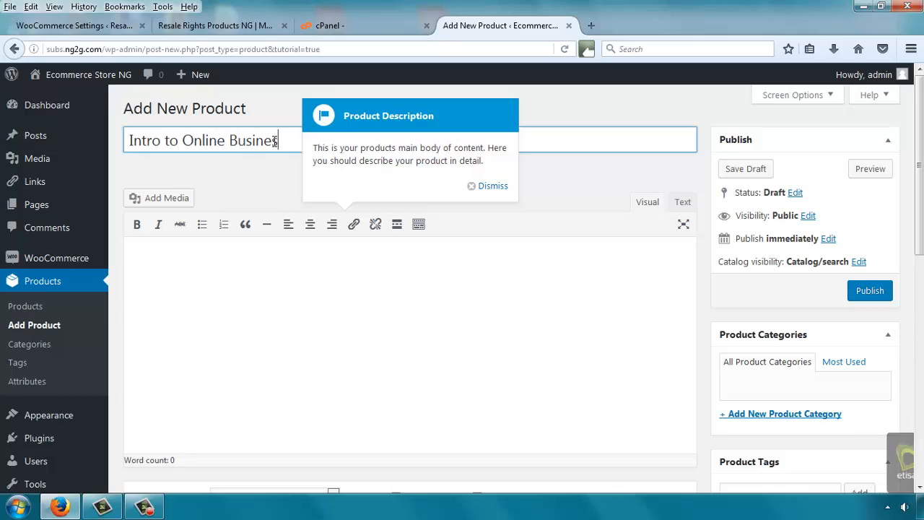
# - Dismiss all the guided tour tips on the new product page, from Product Description through Publish Your Product
pyautogui.click(477, 186)
pyautogui.click(342, 466)
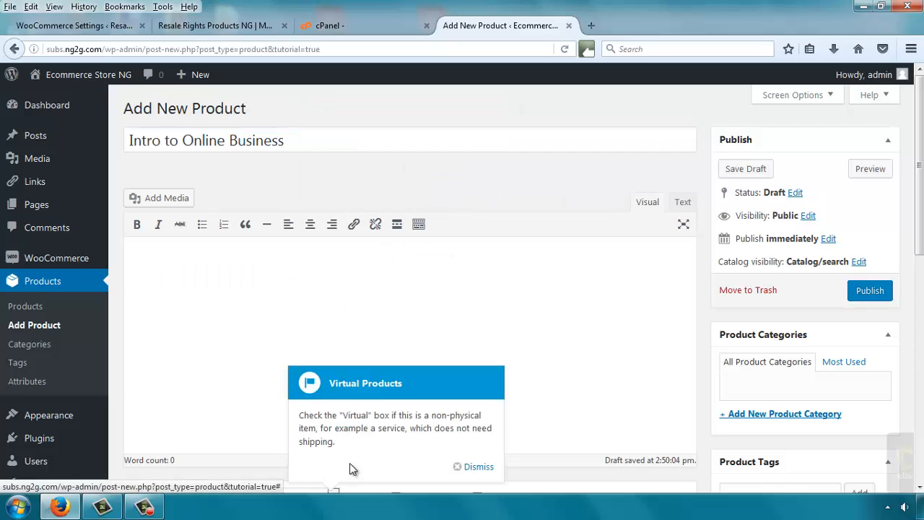
pyautogui.click(466, 469)
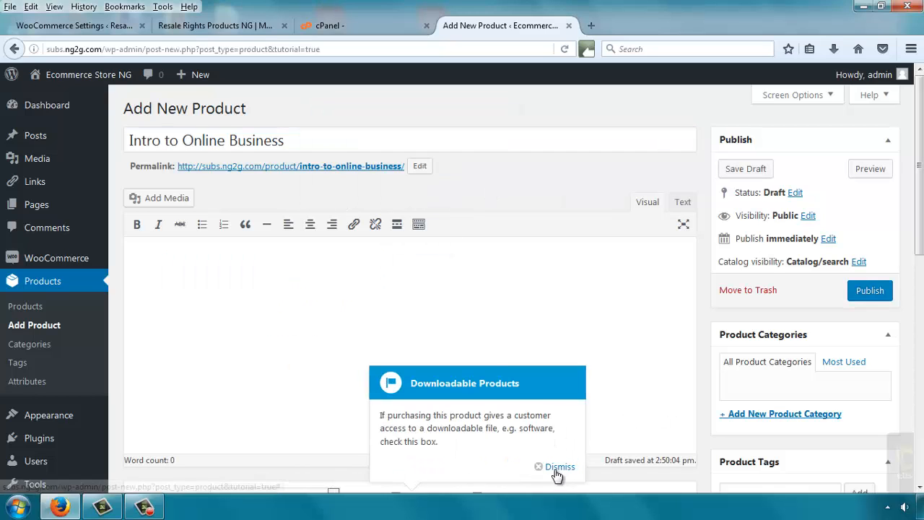
pyautogui.click(555, 469)
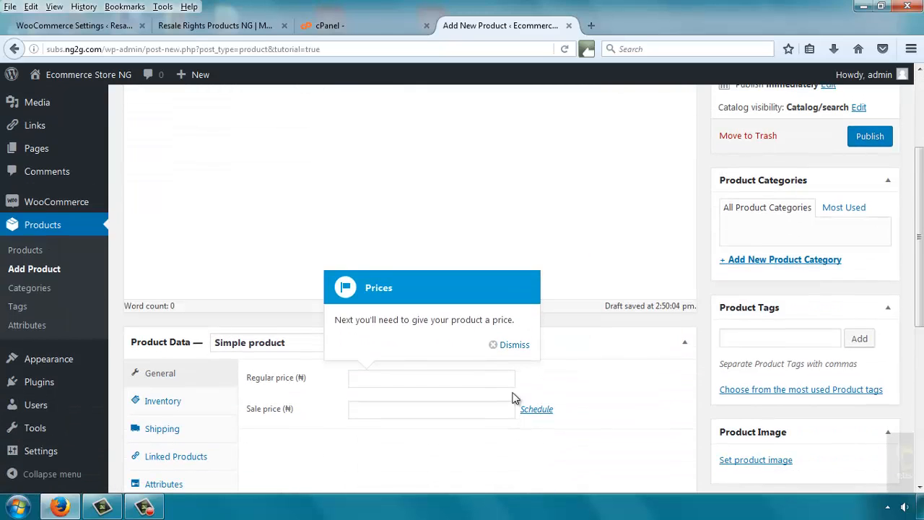
pyautogui.click(511, 344)
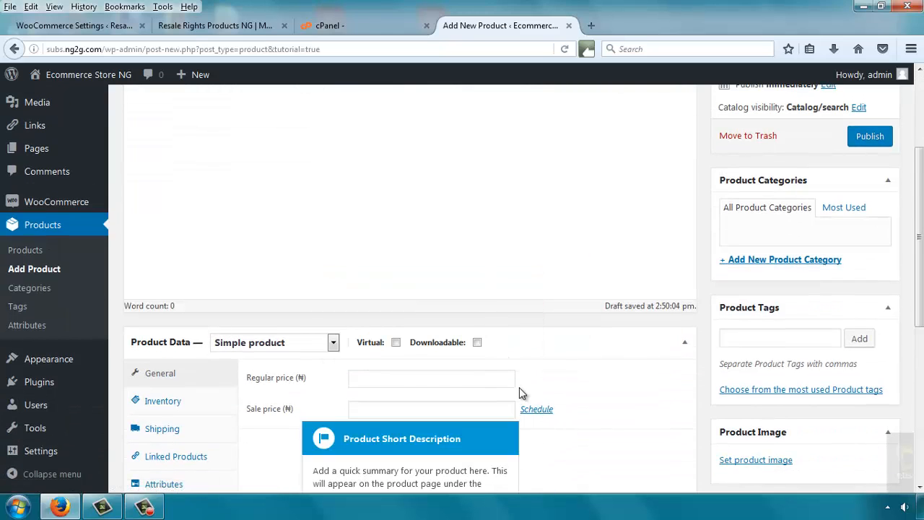
pyautogui.click(489, 217)
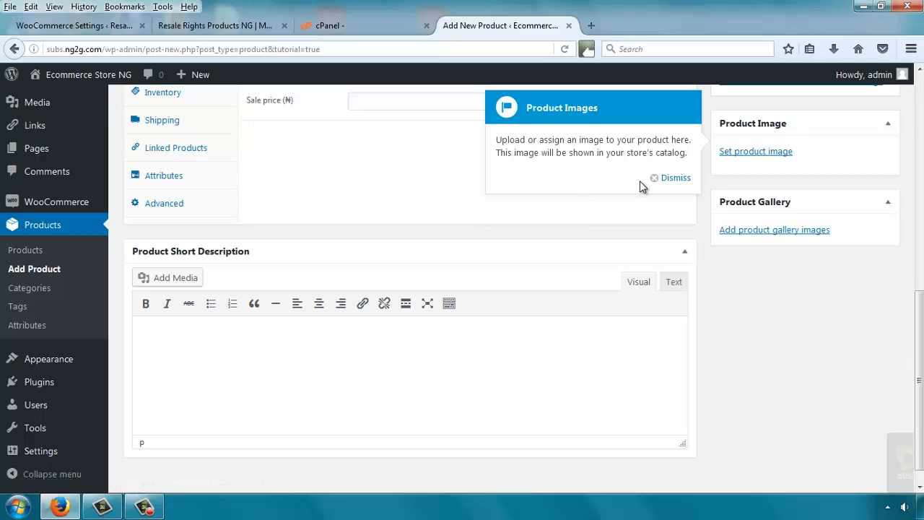
pyautogui.click(671, 178)
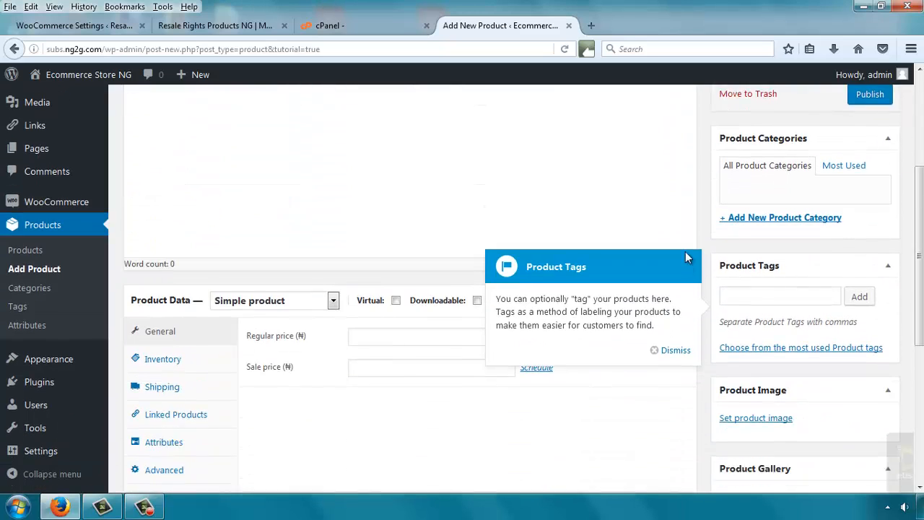
pyautogui.click(676, 313)
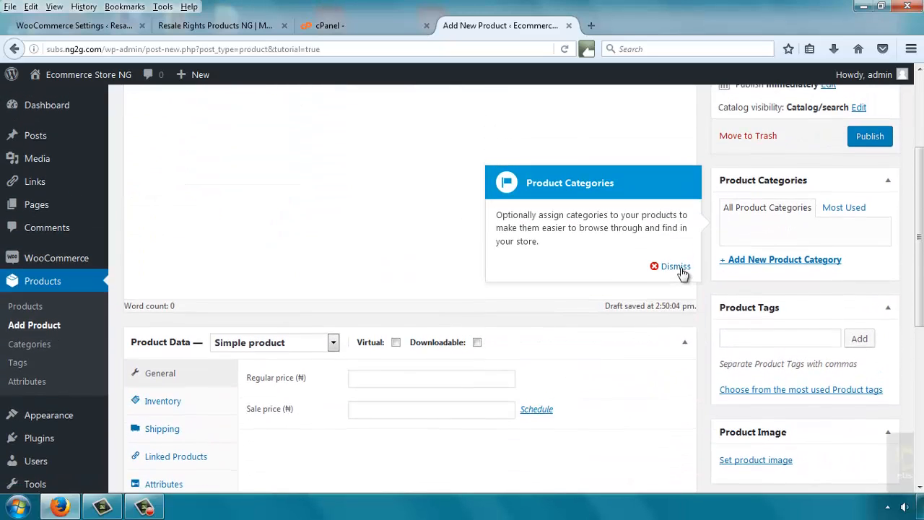
pyautogui.click(680, 268)
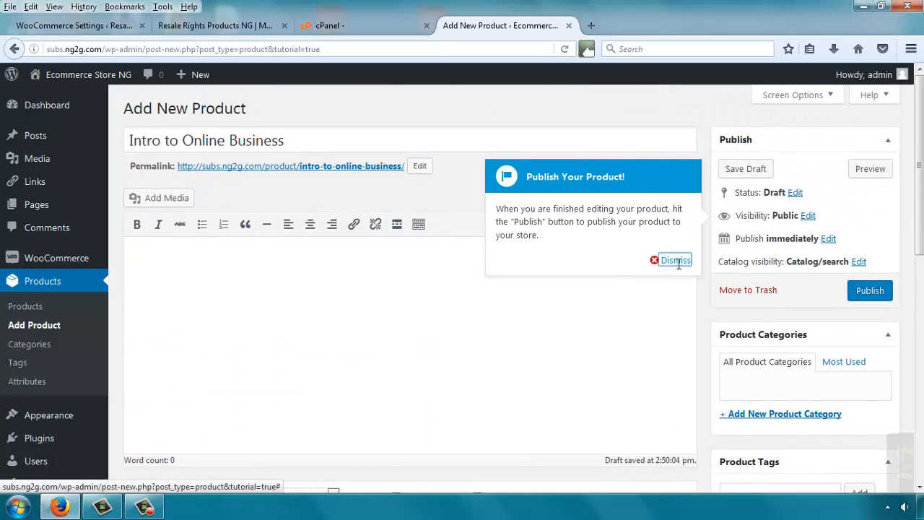
pyautogui.click(671, 261)
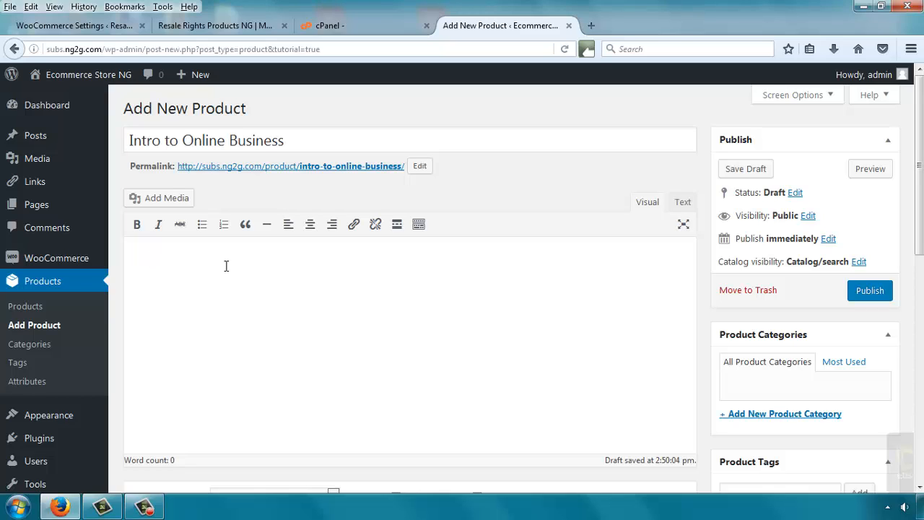
# - Enter "A basic intro to making money online" as the product's main description
pyautogui.write('basic intro to makin')
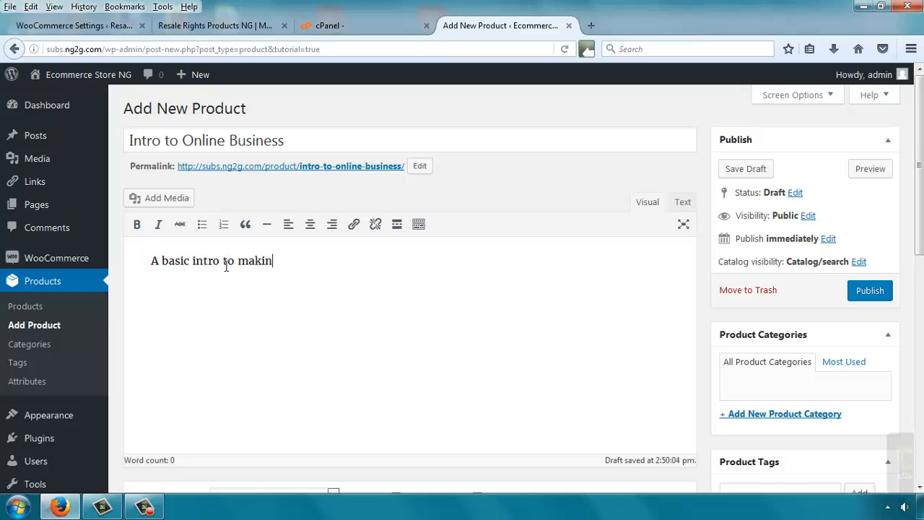
pyautogui.write('g money online')
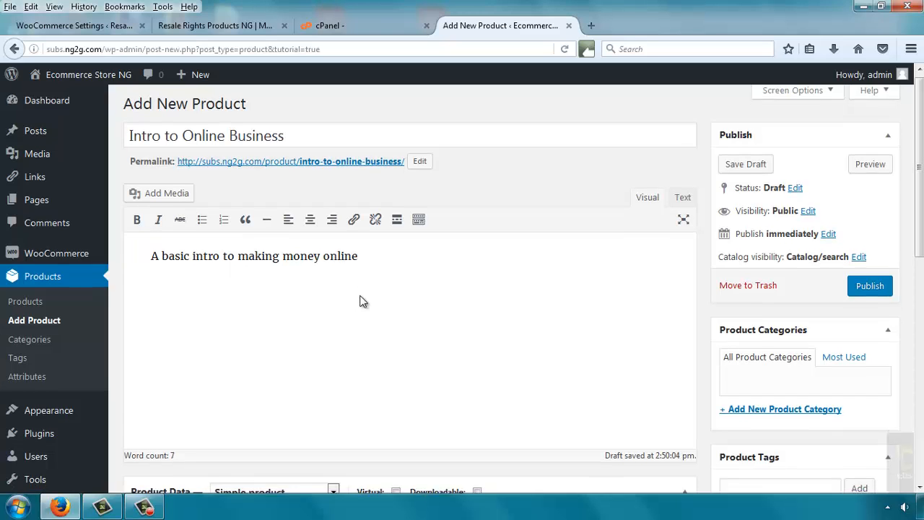
# - Examine the product data sections for general pricing, inventory, shipping, linked products, attributes and advanced settings
pyautogui.scroll(-3, 360, 296)
pyautogui.scroll(-5, 367, 275)
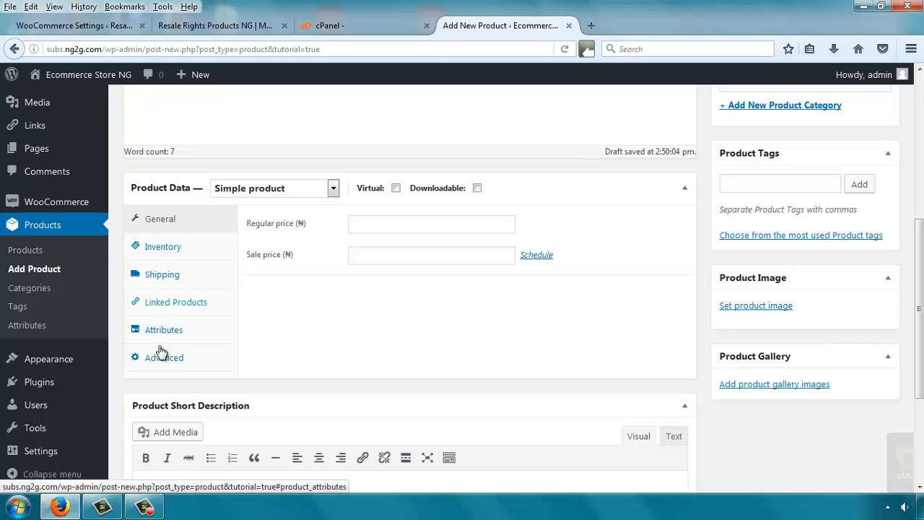
pyautogui.click(163, 249)
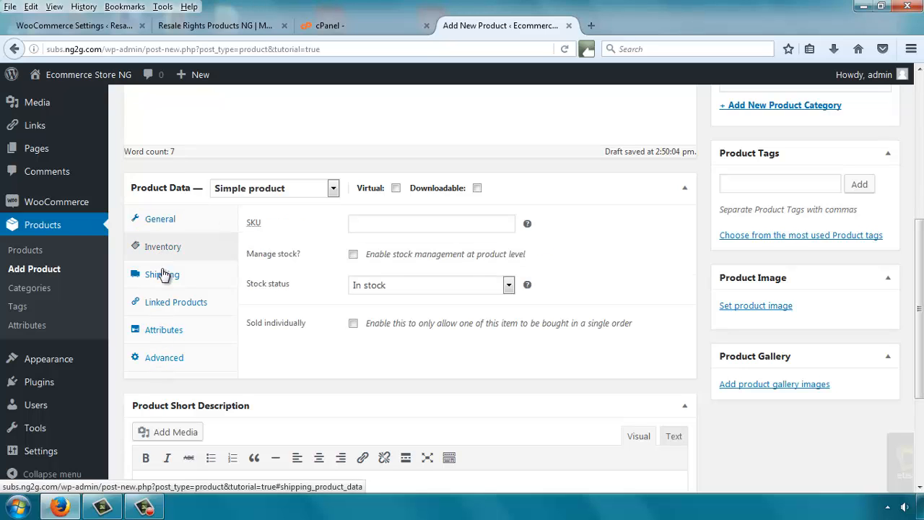
pyautogui.click(163, 277)
pyautogui.click(165, 305)
pyautogui.click(165, 332)
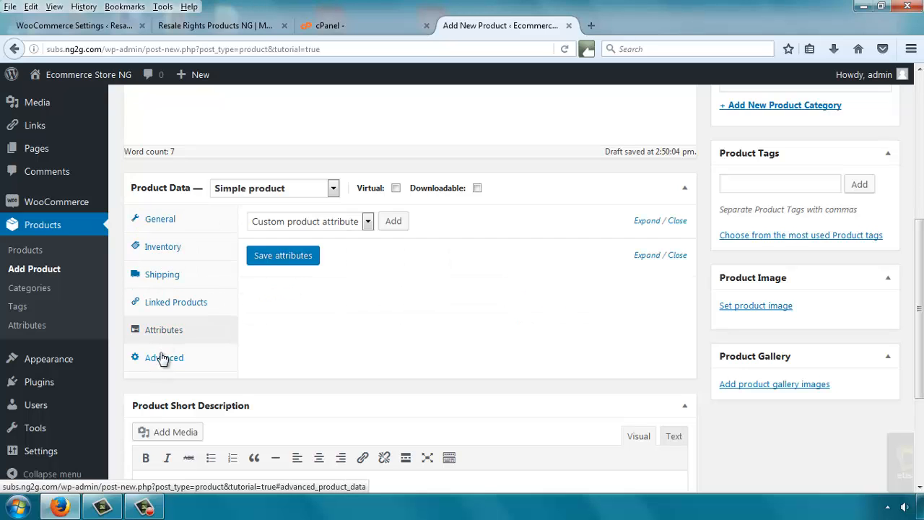
pyautogui.click(148, 357)
pyautogui.click(172, 227)
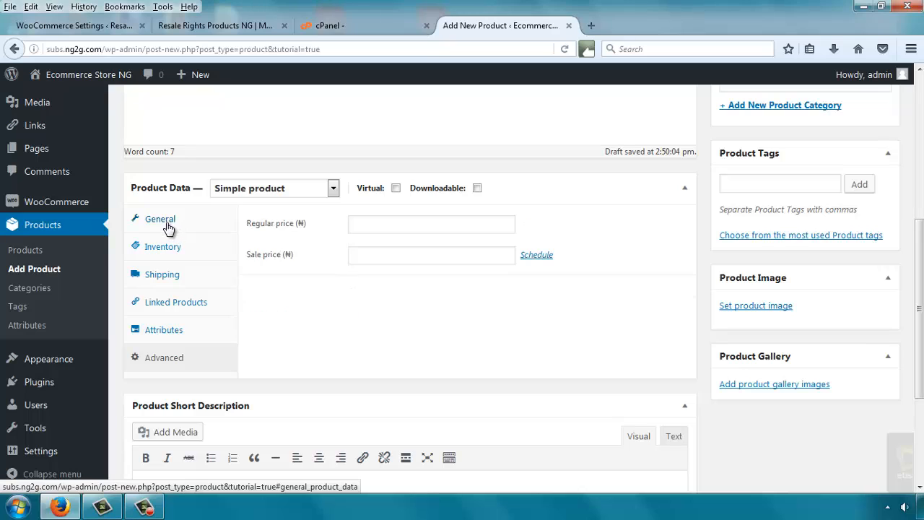
pyautogui.click(169, 247)
pyautogui.click(165, 281)
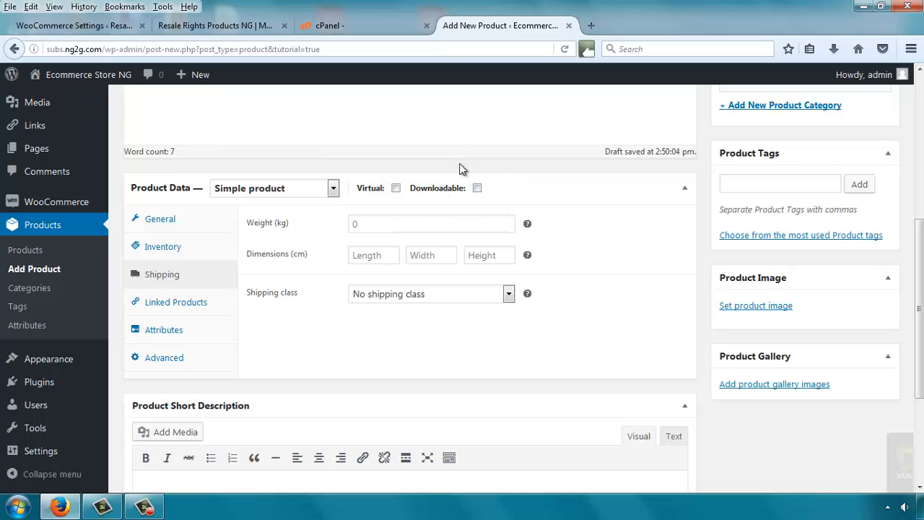
# - Mark the product as Downloadable and Virtual, and check the product types while keeping Simple product
pyautogui.click(476, 188)
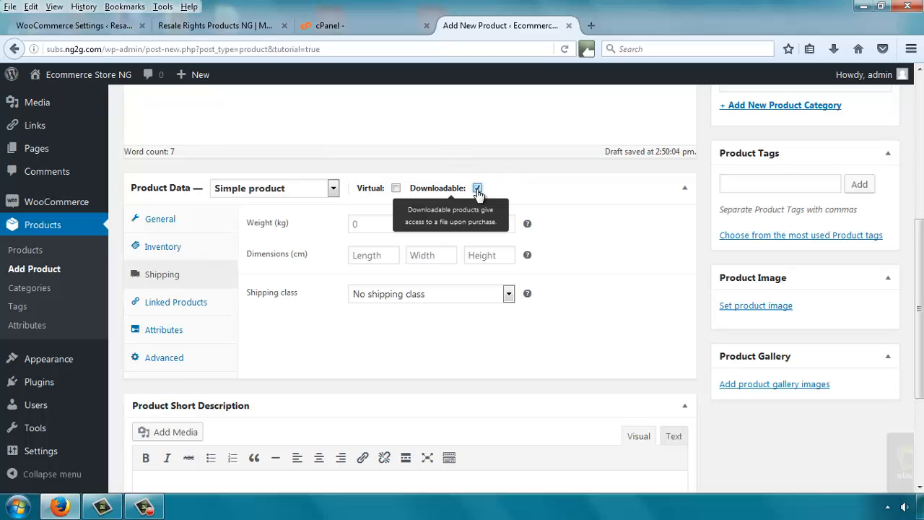
pyautogui.click(396, 188)
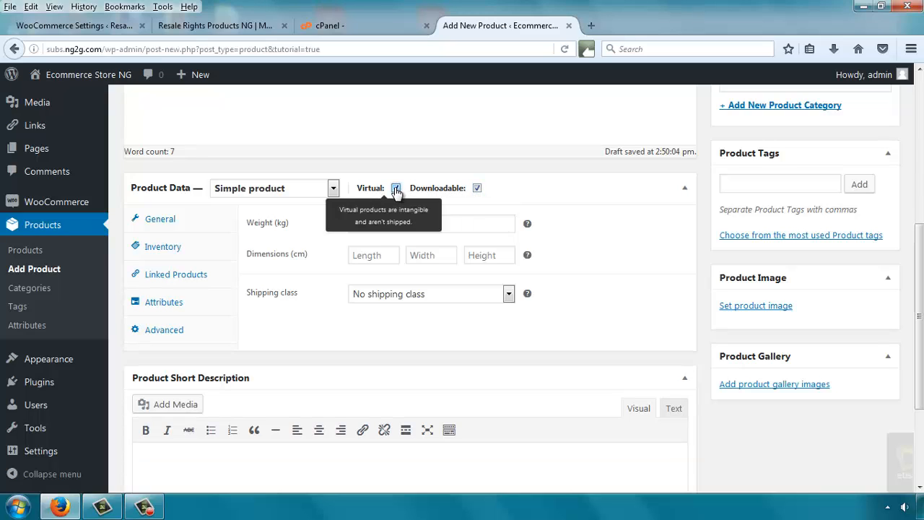
pyautogui.click(324, 190)
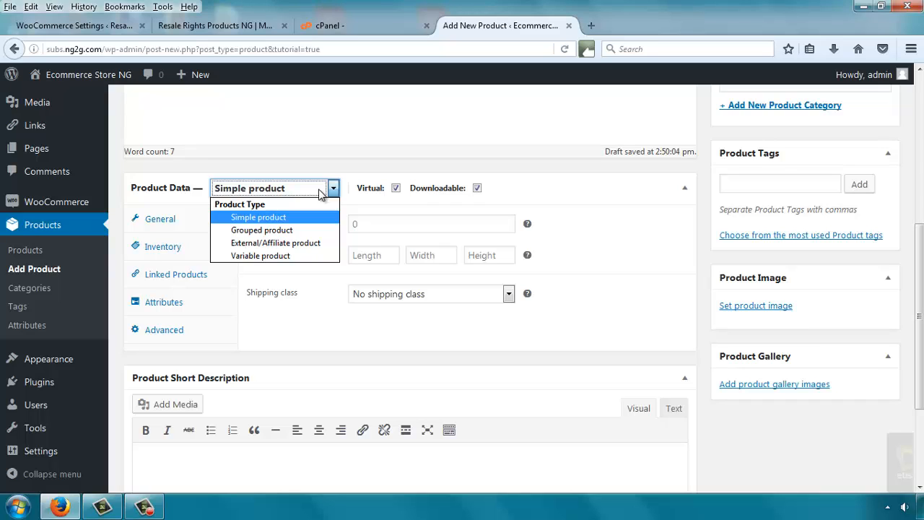
pyautogui.click(321, 190)
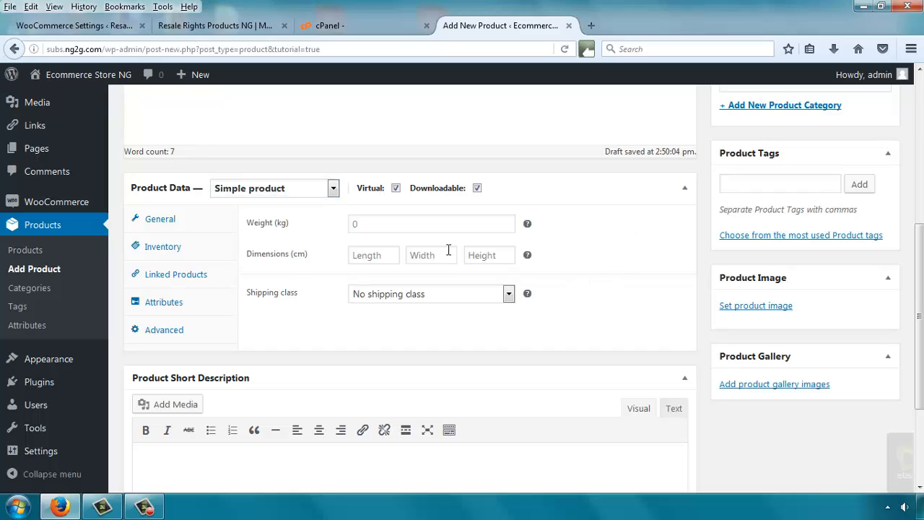
# - Examine the product's shipping fields for weight, length, width, height and shipping class without entering values
pyautogui.click(431, 225)
pyautogui.click(388, 254)
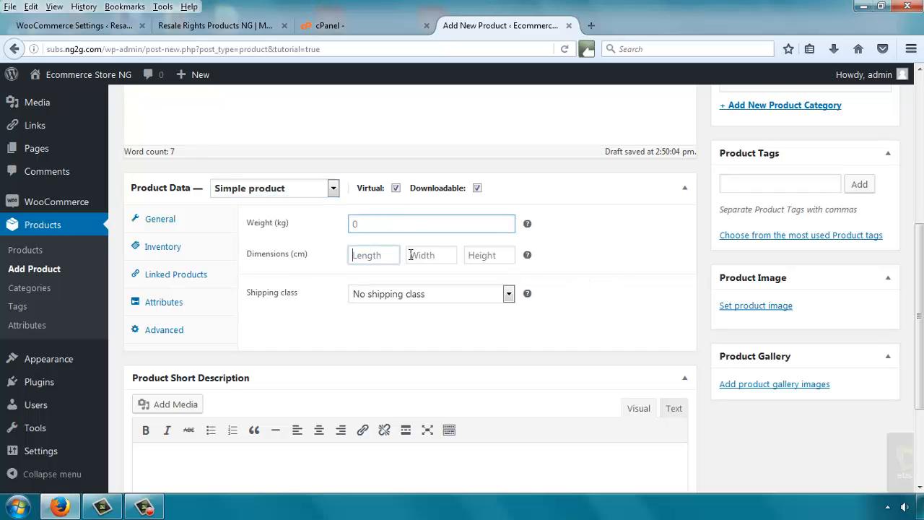
pyautogui.click(431, 256)
pyautogui.click(489, 255)
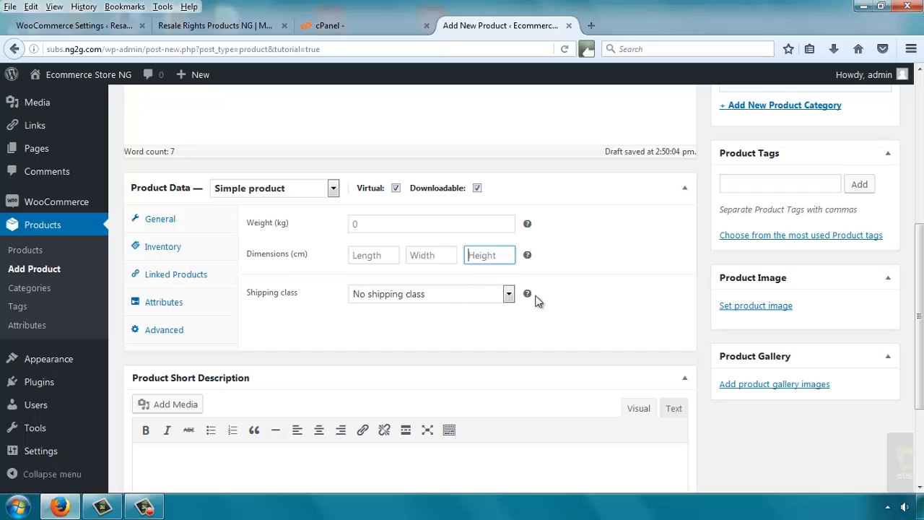
pyautogui.click(561, 303)
pyautogui.click(366, 219)
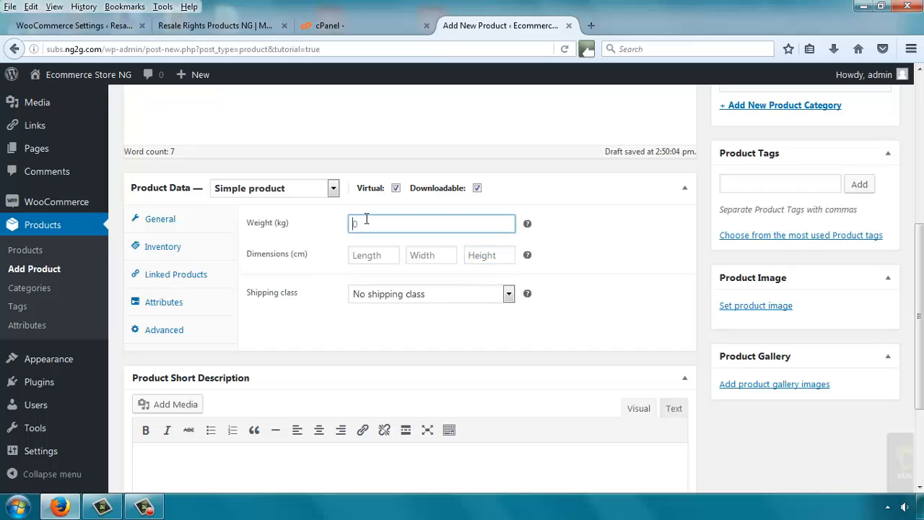
pyautogui.click(367, 258)
pyautogui.click(425, 257)
pyautogui.click(486, 256)
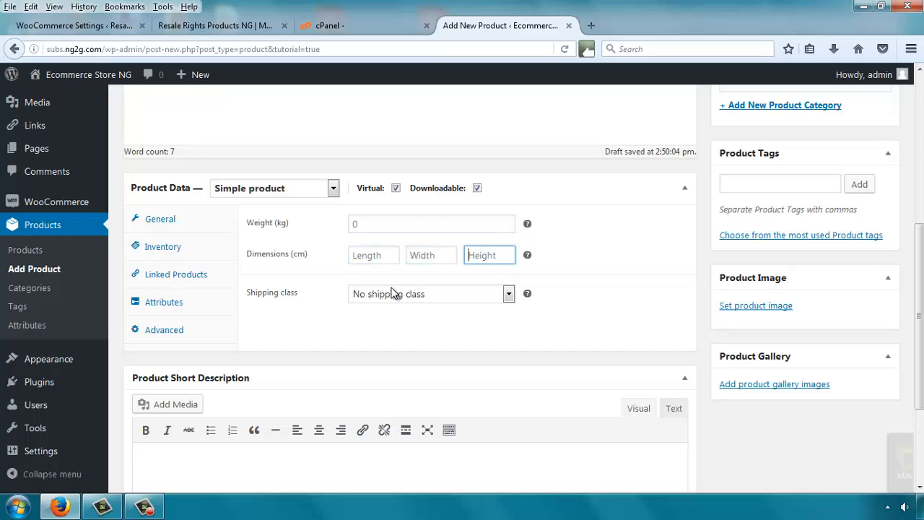
pyautogui.click(393, 296)
pyautogui.click(361, 307)
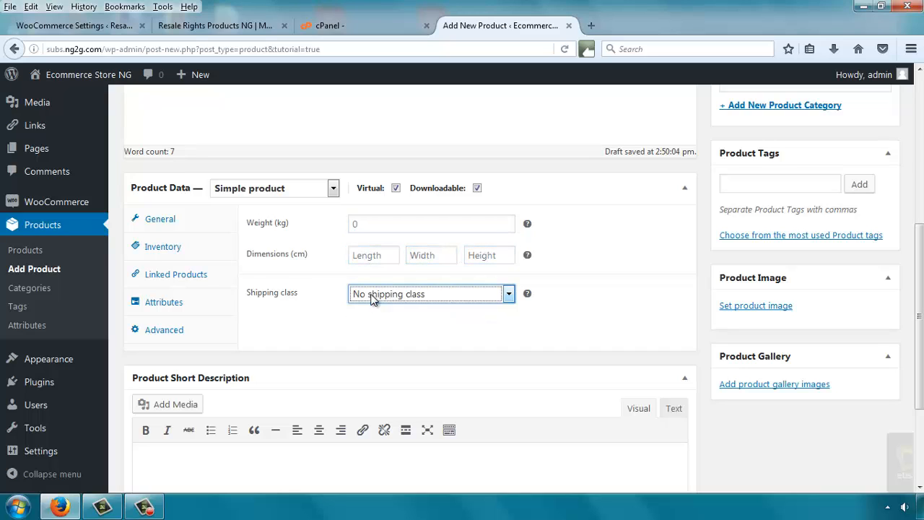
pyautogui.click(333, 306)
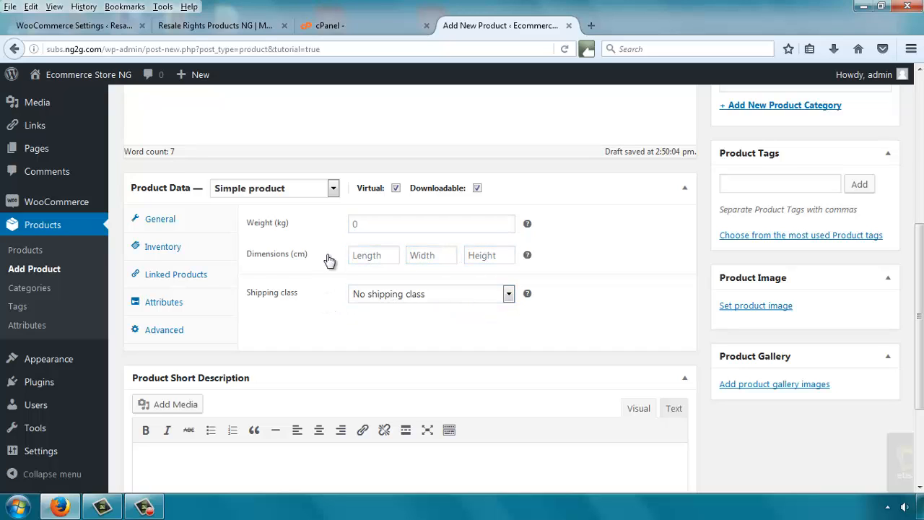
# - Enable product-level stock management in the product's inventory data and open the stock quantity for editing
pyautogui.click(166, 250)
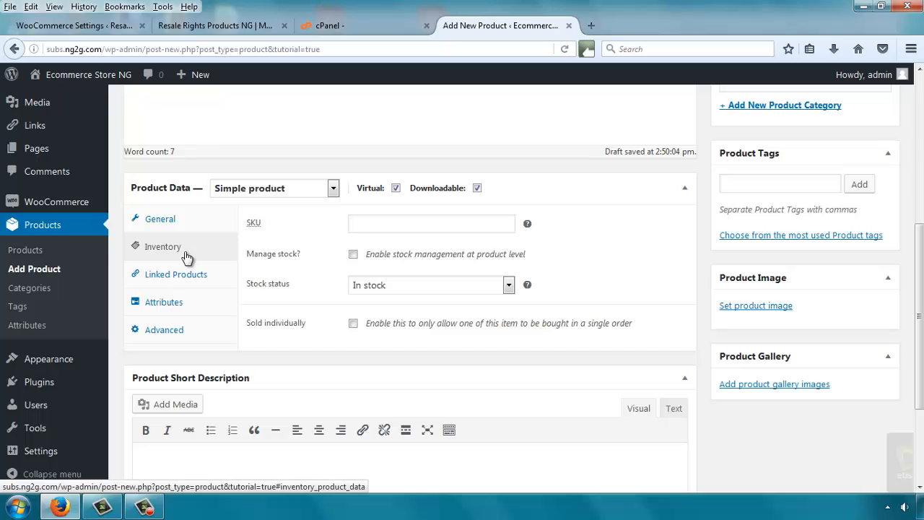
pyautogui.click(353, 255)
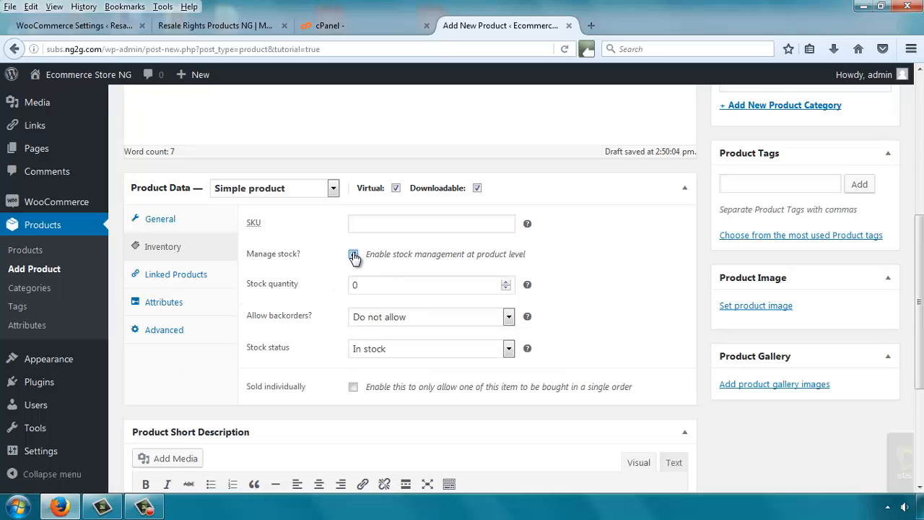
pyautogui.click(380, 286)
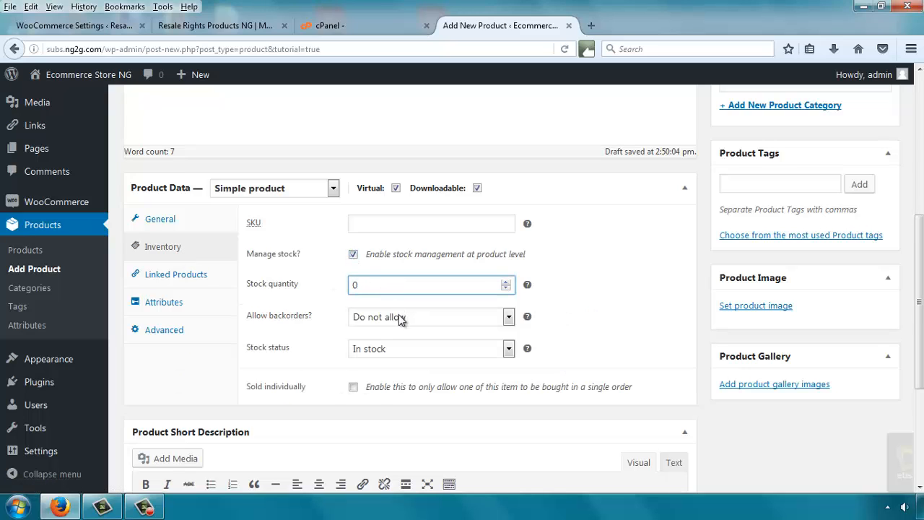
# - Review the backorder and stock status options and turn off product-level stock management for the product
pyautogui.click(400, 317)
pyautogui.click(403, 328)
pyautogui.click(394, 350)
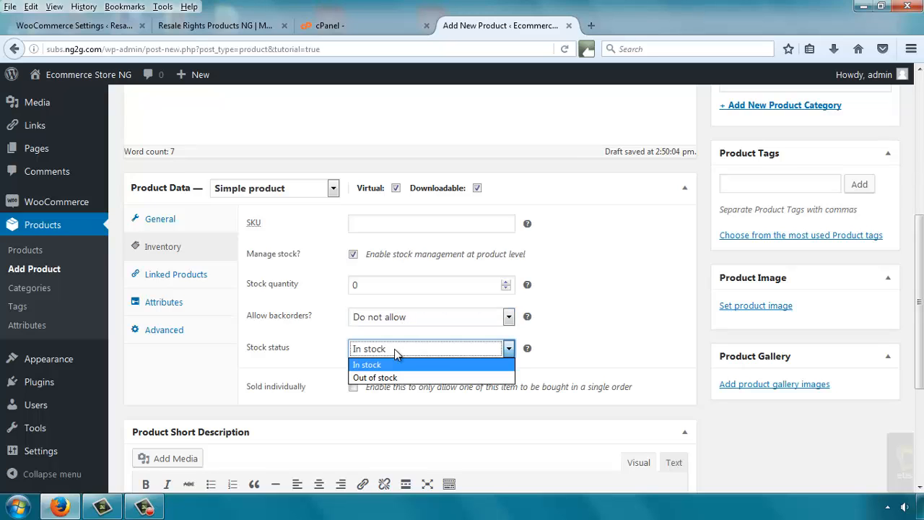
pyautogui.click(395, 352)
pyautogui.click(569, 361)
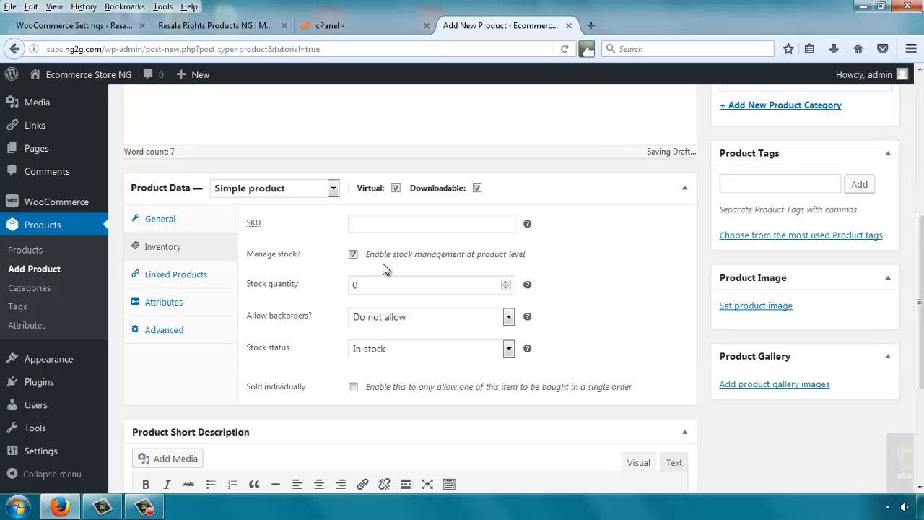
pyautogui.click(353, 254)
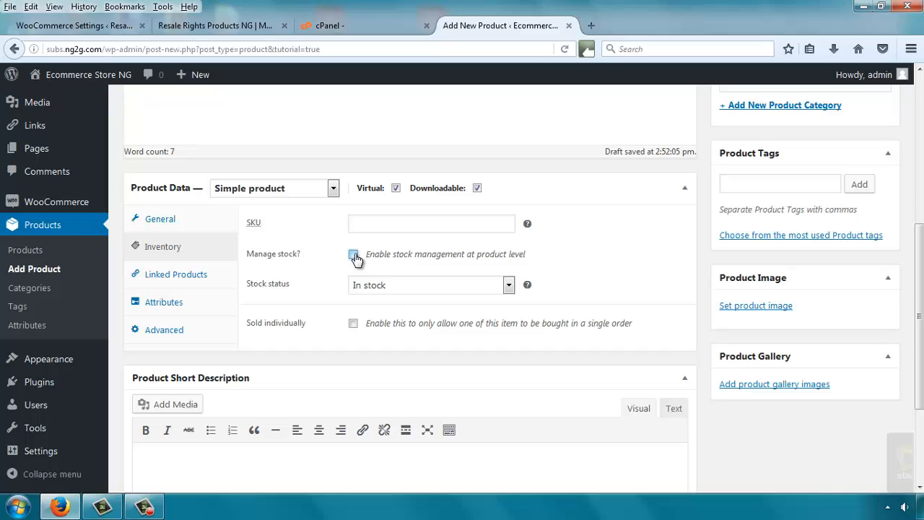
# - Check the stock status choices in the product's inventory data while keeping In stock
pyautogui.click(449, 289)
pyautogui.click(449, 288)
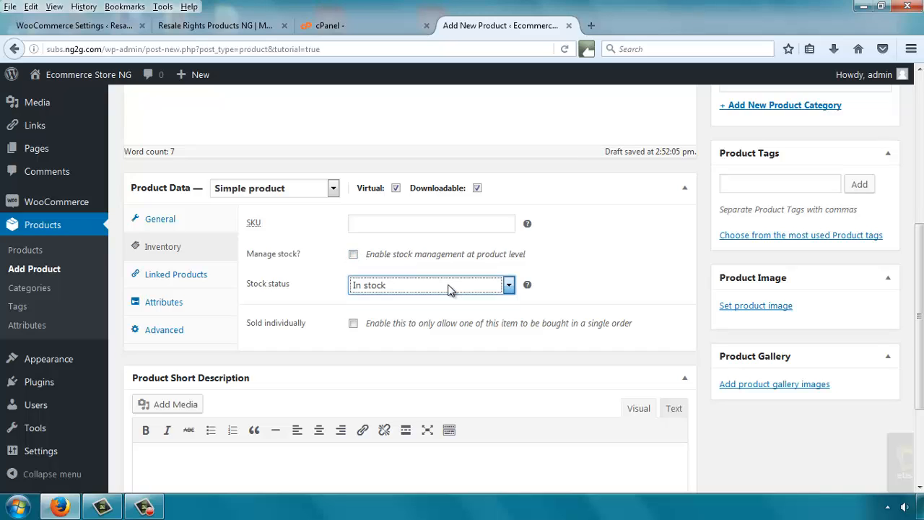
pyautogui.click(449, 289)
pyautogui.click(449, 288)
pyautogui.click(448, 289)
pyautogui.click(449, 289)
pyautogui.click(456, 286)
pyautogui.click(456, 286)
pyautogui.click(383, 286)
pyautogui.click(365, 286)
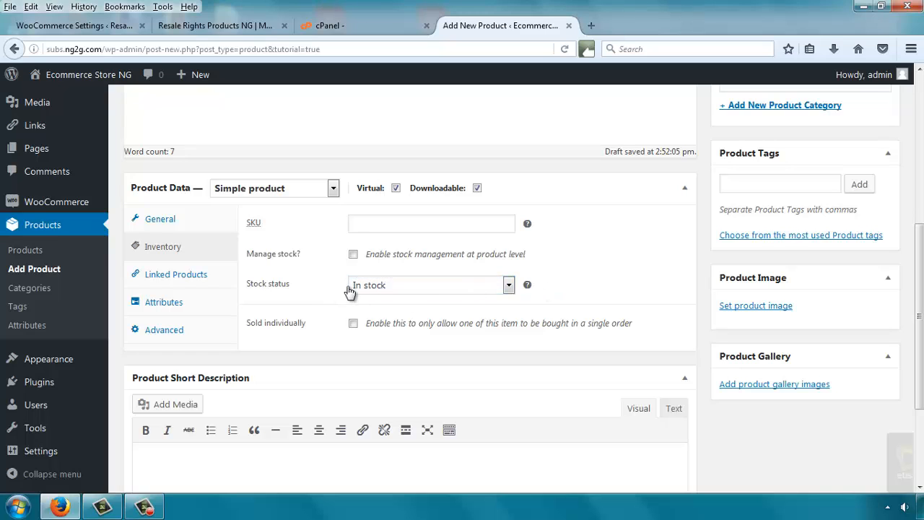
# - Examine the Sold individually option and the SKU field in the inventory data, leaving the option off and the SKU empty
pyautogui.scroll(-2, 353, 288)
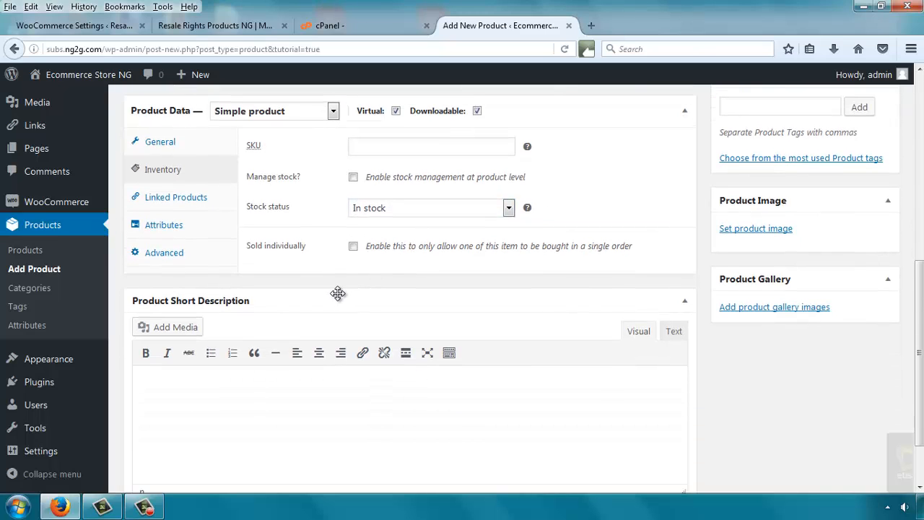
pyautogui.click(353, 246)
pyautogui.click(353, 247)
pyautogui.click(351, 248)
pyautogui.scroll(2, 310, 231)
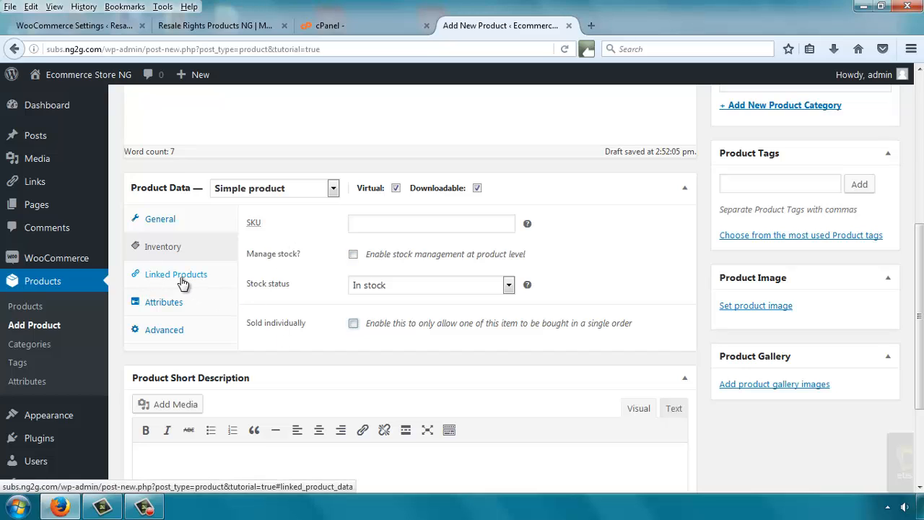
pyautogui.click(384, 223)
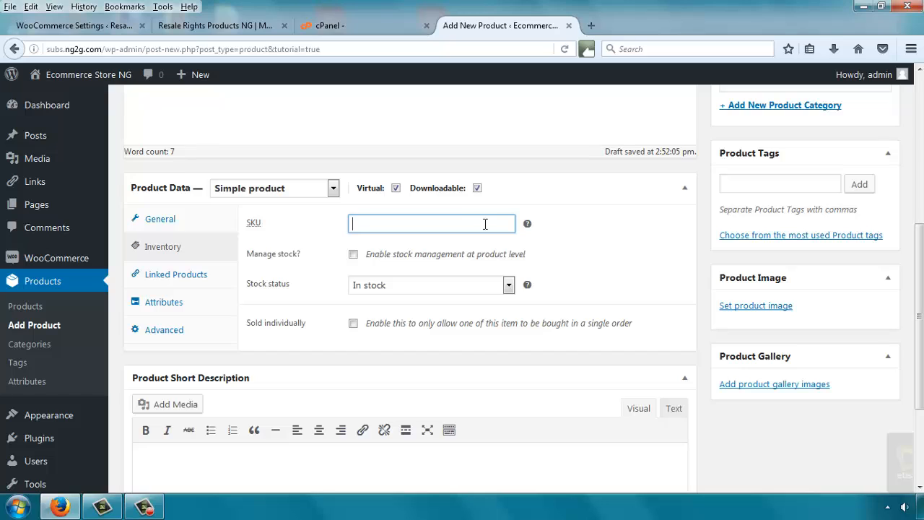
pyautogui.moveTo(529, 226)
# - Examine the product's linked products fields for up-sells, cross-sells and grouping without adding any products
pyautogui.click(165, 282)
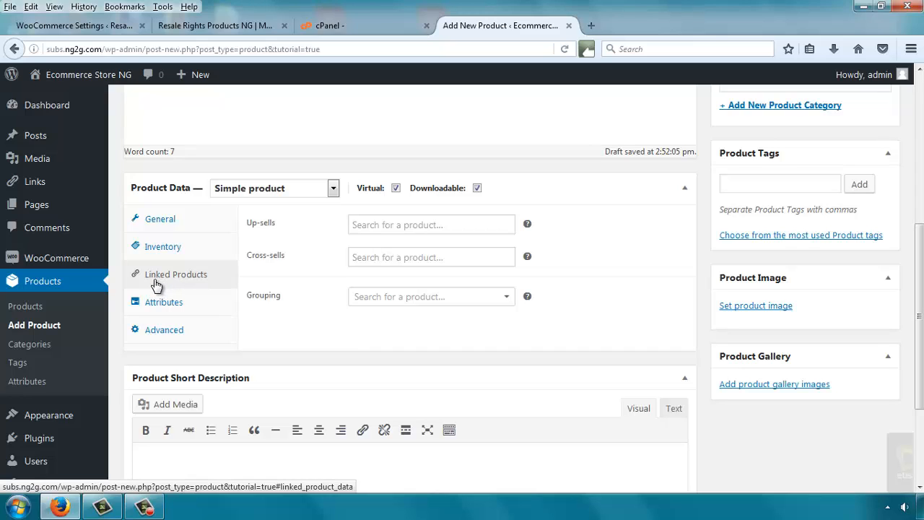
pyautogui.click(409, 225)
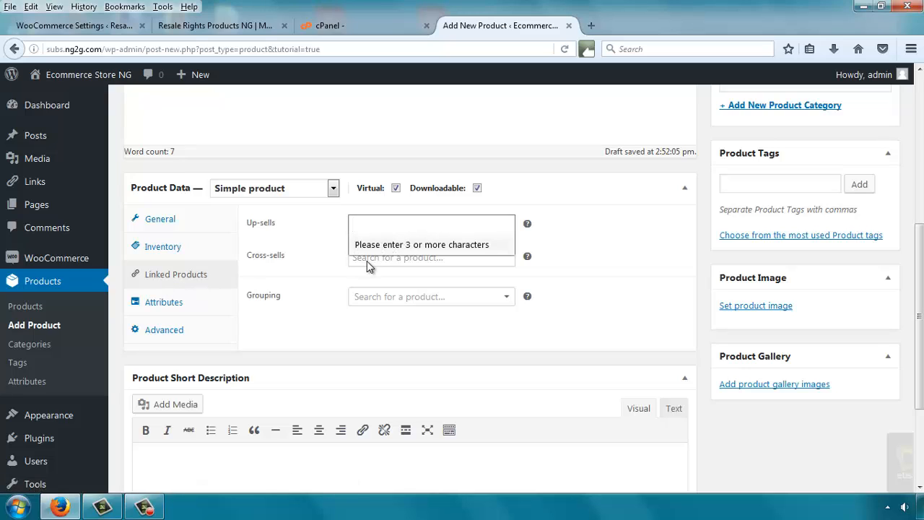
pyautogui.click(372, 299)
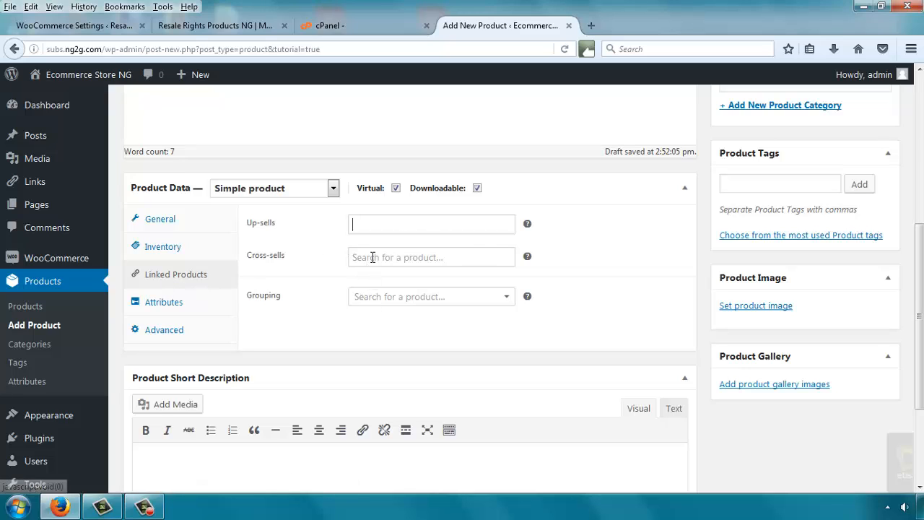
pyautogui.click(372, 256)
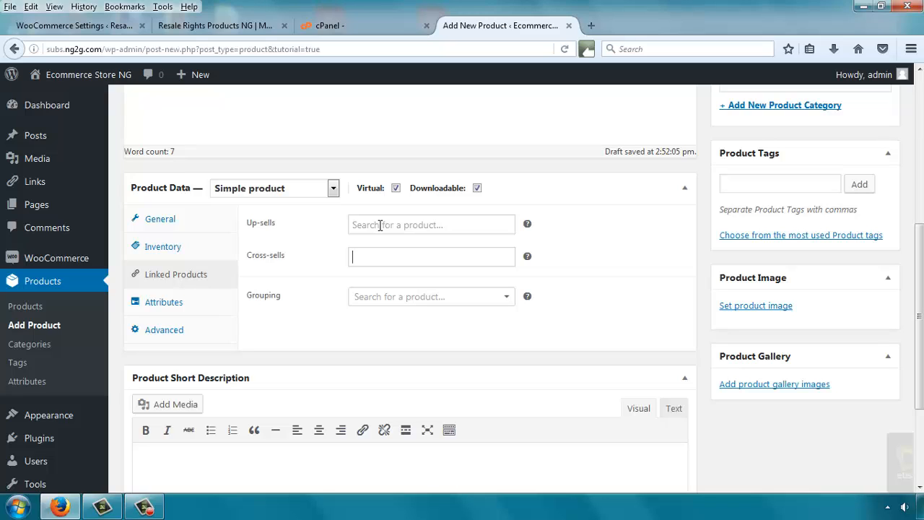
pyautogui.click(379, 225)
pyautogui.click(382, 258)
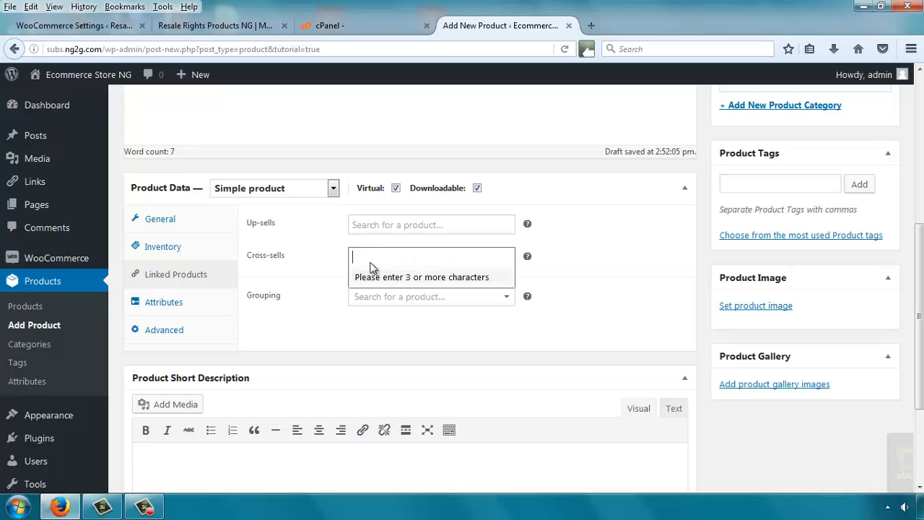
# - Examine the product's attributes and advanced settings while keeping reviews enabled
pyautogui.click(160, 306)
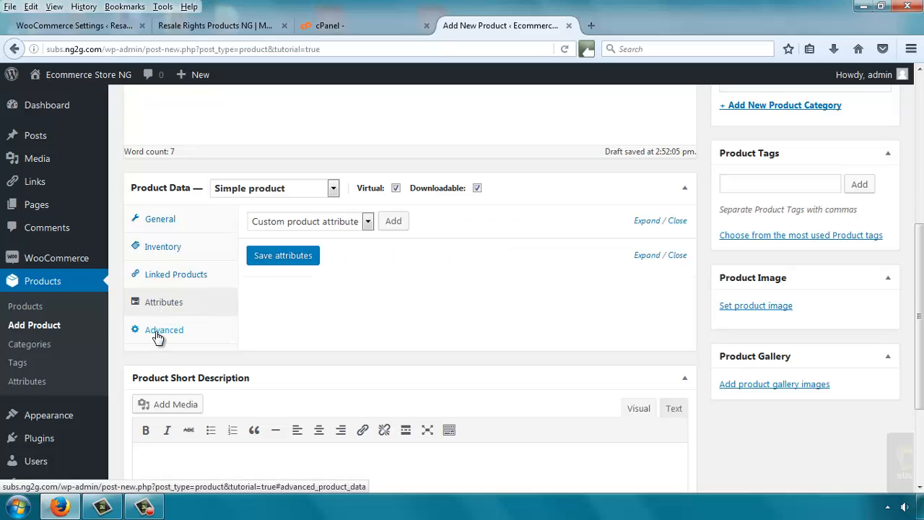
pyautogui.click(157, 336)
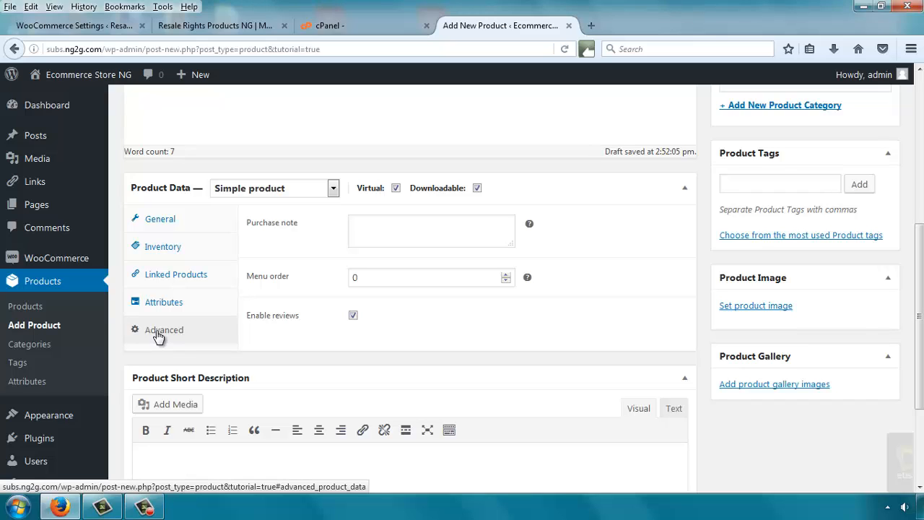
pyautogui.scroll(-2, 157, 336)
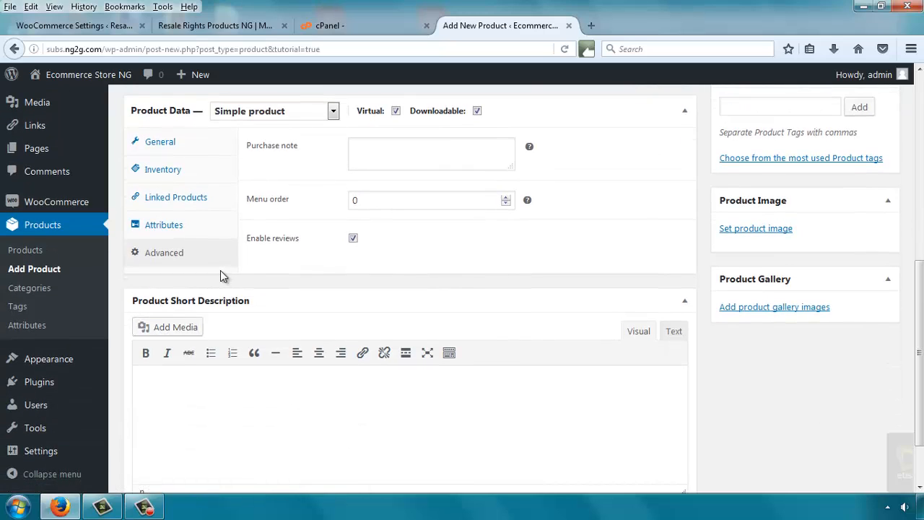
pyautogui.click(352, 239)
pyautogui.click(354, 239)
pyautogui.scroll(-2, 300, 263)
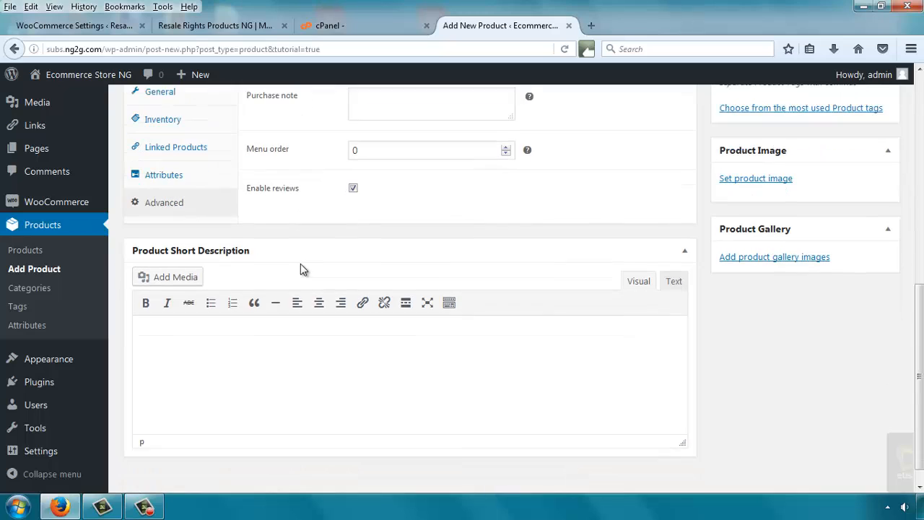
# - Look over the product's short description editor, main description, publishing options, categories and tags without entering anything
pyautogui.click(203, 318)
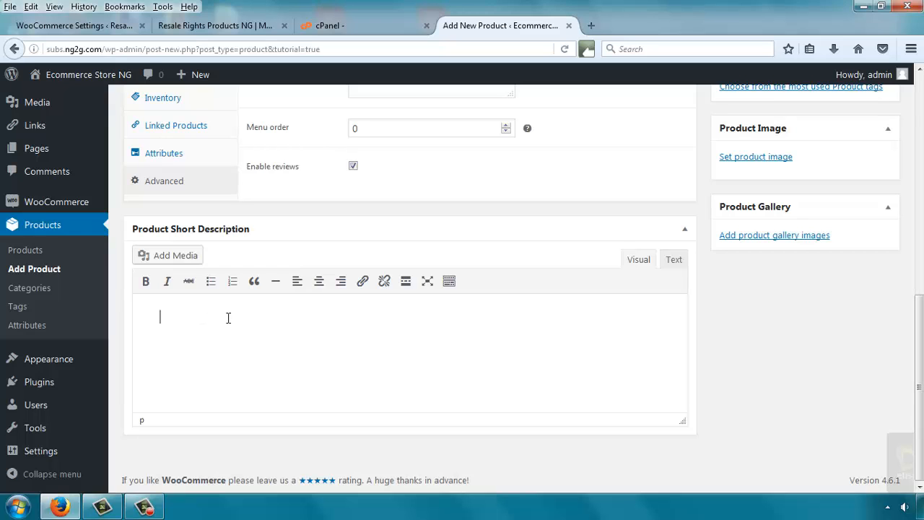
pyautogui.scroll(2, 246, 318)
pyautogui.scroll(5, 247, 296)
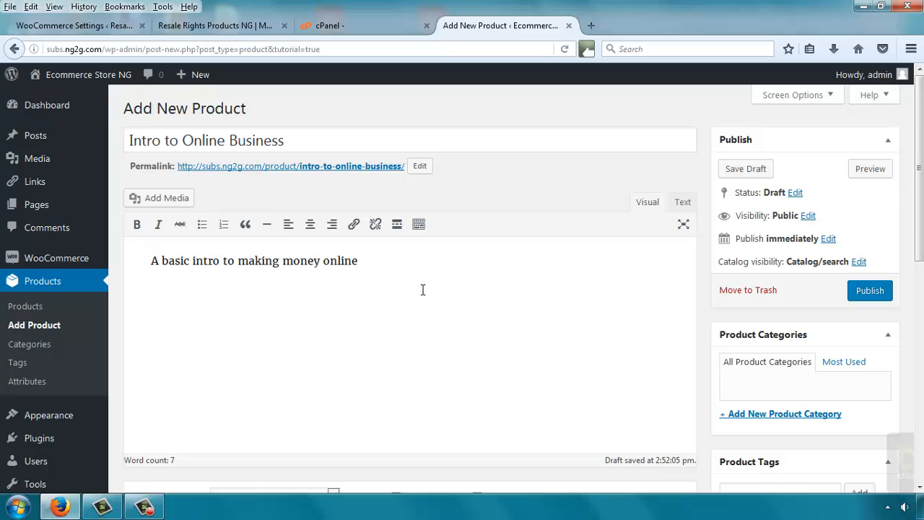
pyautogui.scroll(-2, 726, 301)
pyautogui.scroll(-3, 713, 302)
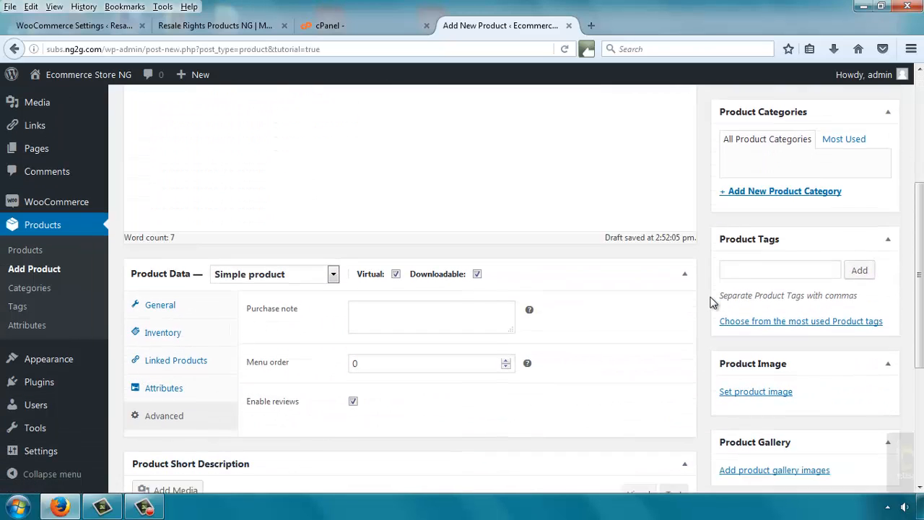
pyautogui.scroll(1, 713, 300)
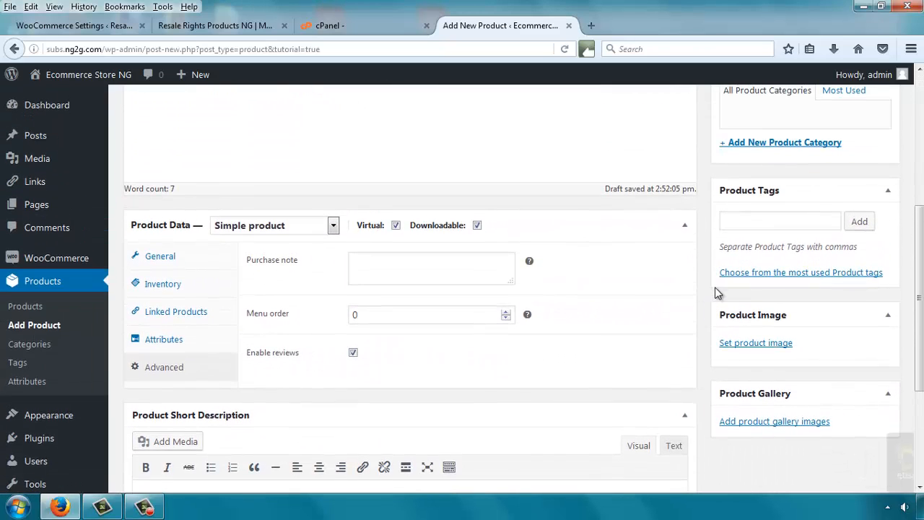
pyautogui.click(755, 344)
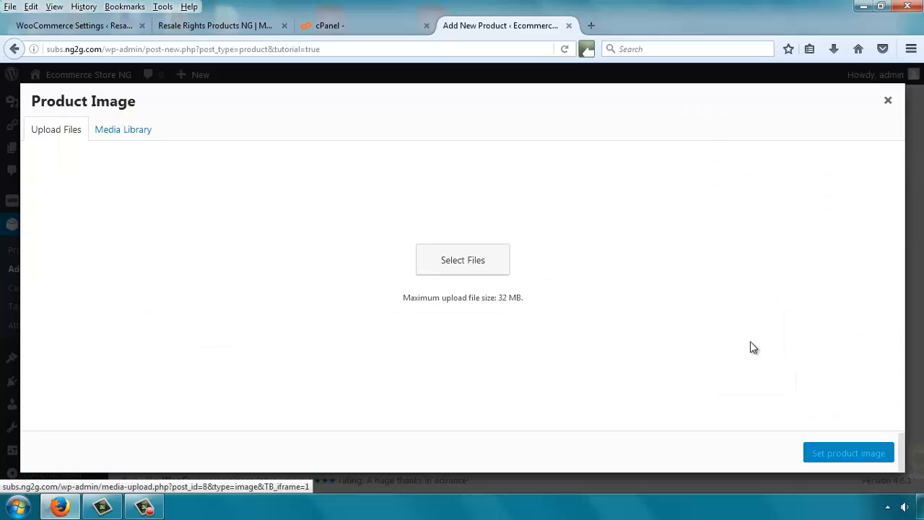
pyautogui.click(888, 101)
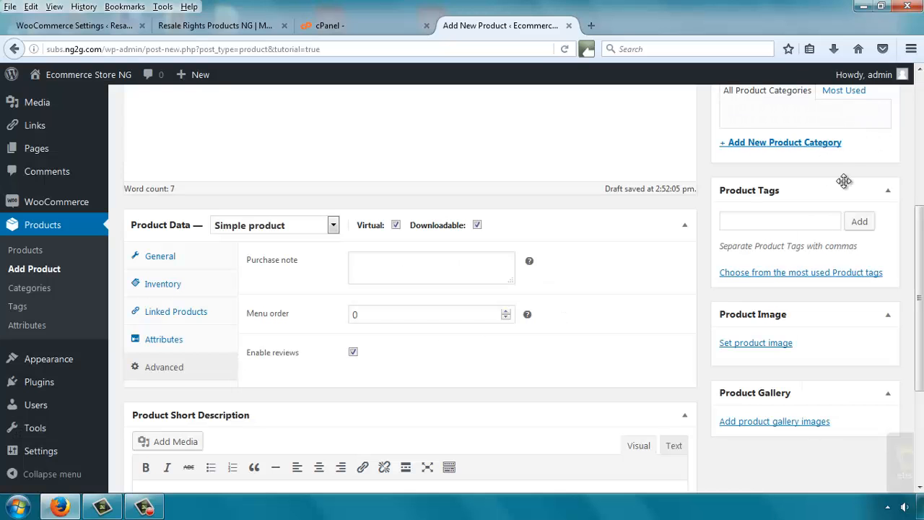
pyautogui.click(765, 343)
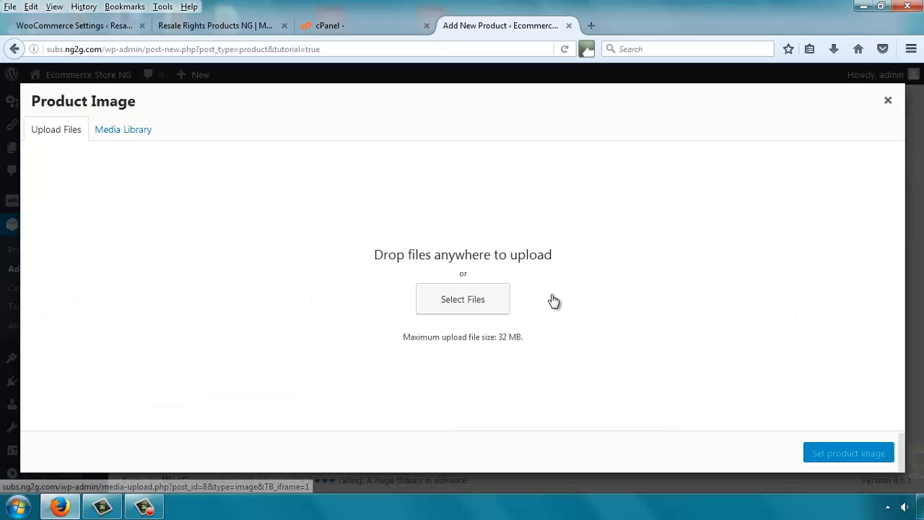
pyautogui.click(464, 302)
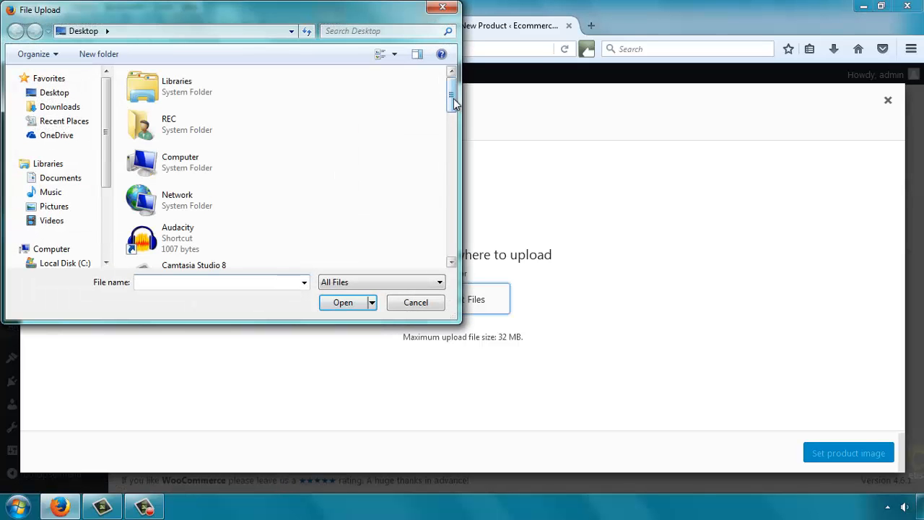
pyautogui.moveTo(453, 92)
pyautogui.mouseDown()
pyautogui.moveTo(447, 249)
pyautogui.moveTo(452, 90)
pyautogui.mouseUp()
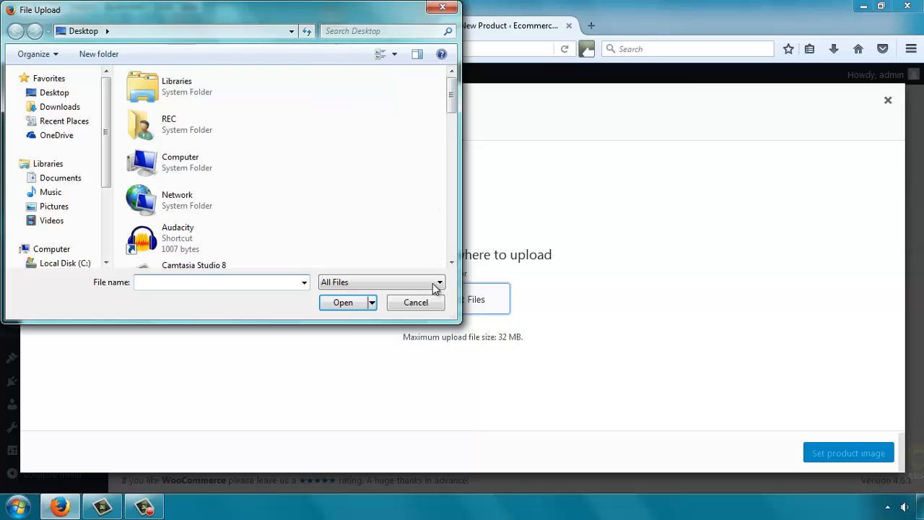
pyautogui.click(415, 302)
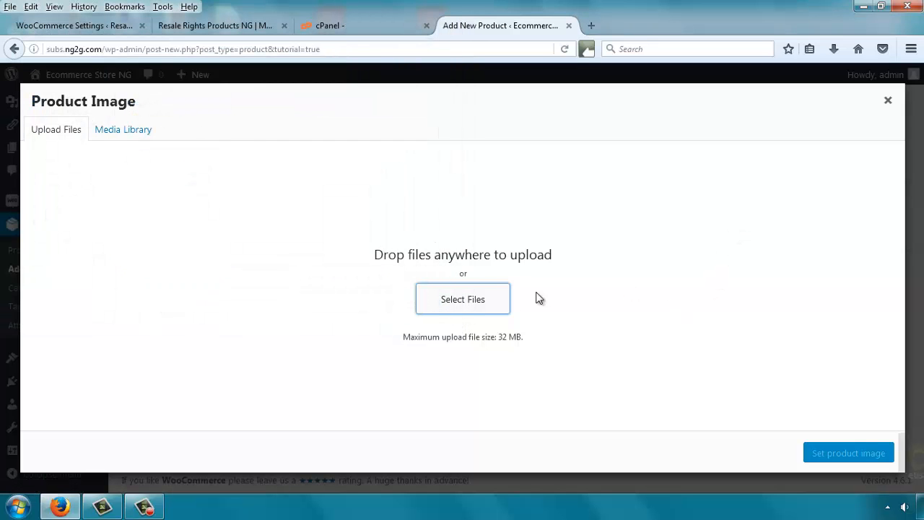
# - Upload the Penguins picture from the Sample Pictures folder and set it as the product image
pyautogui.click(463, 299)
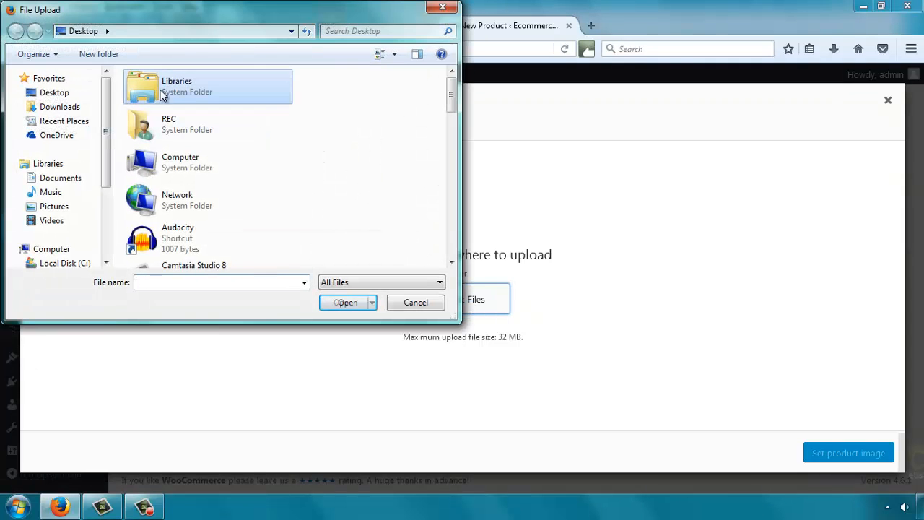
pyautogui.doubleClick(210, 100)
pyautogui.doubleClick(169, 199)
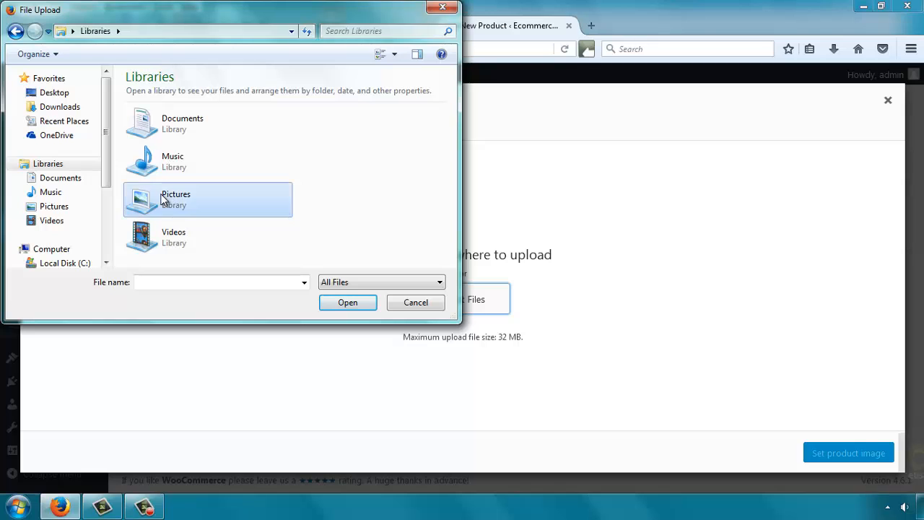
pyautogui.doubleClick(142, 145)
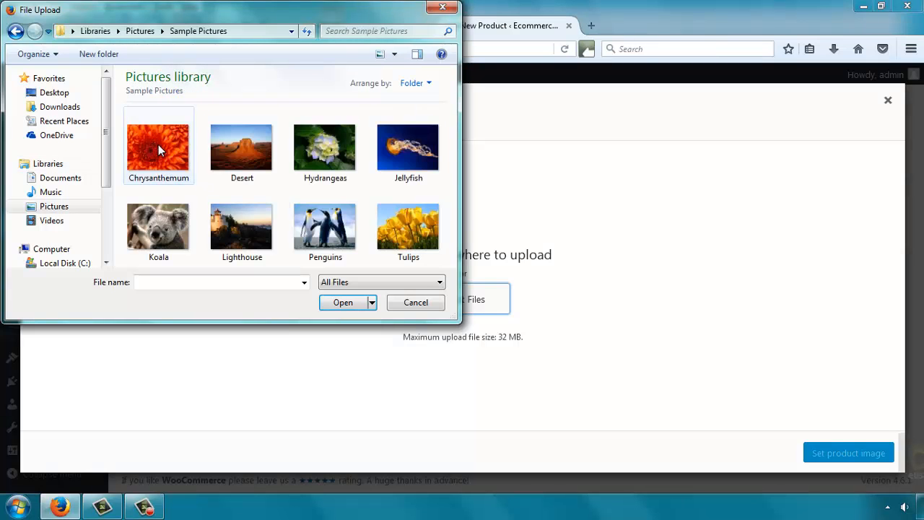
pyautogui.click(317, 225)
pyautogui.doubleClick(317, 223)
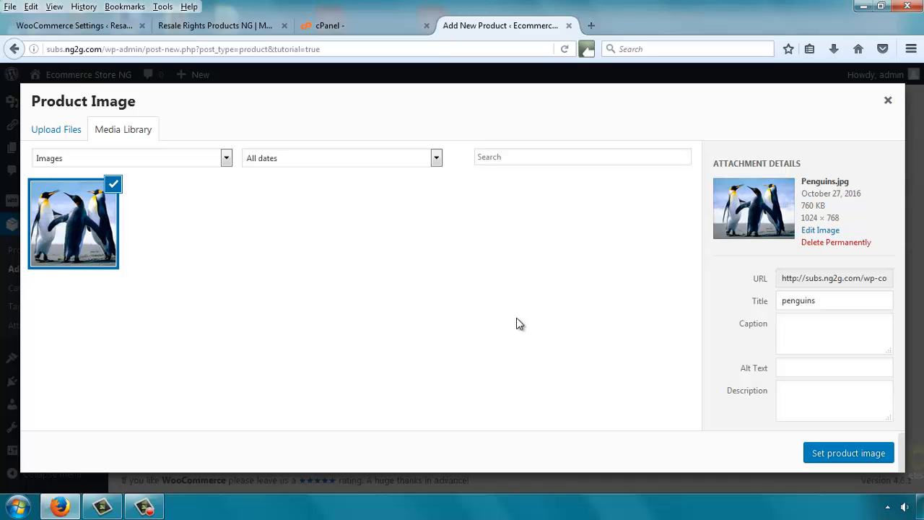
pyautogui.click(850, 453)
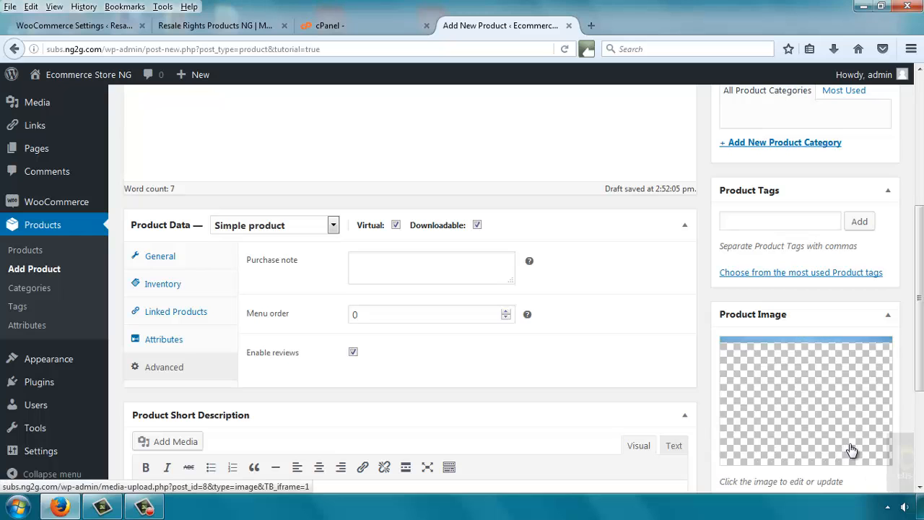
pyautogui.scroll(-3, 883, 390)
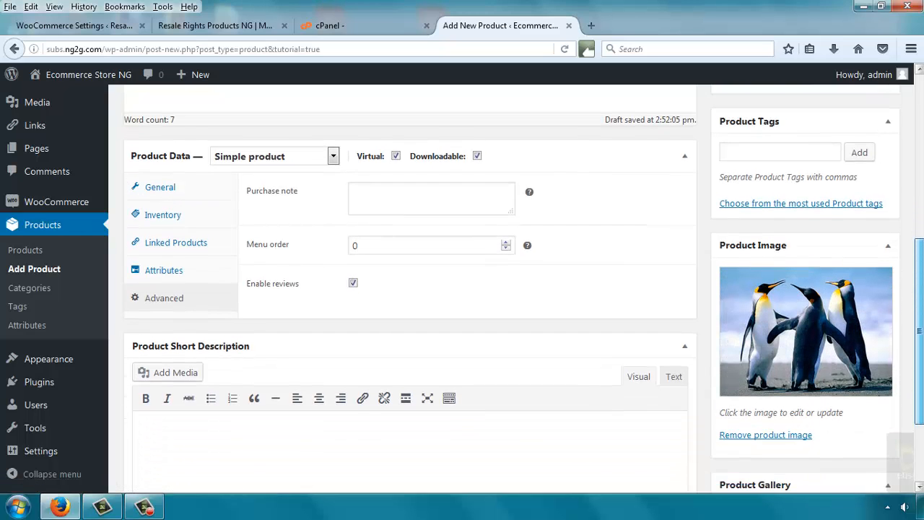
pyautogui.scroll(5, 523, 287)
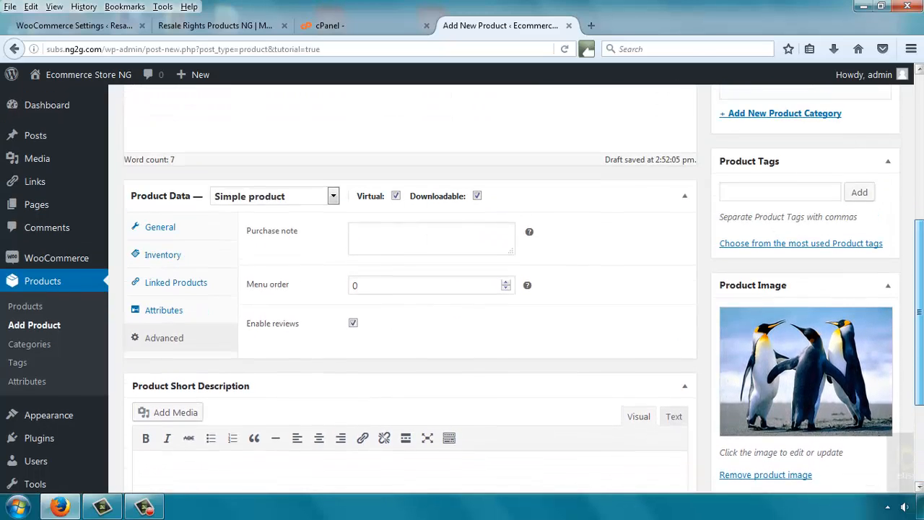
pyautogui.scroll(3, 524, 289)
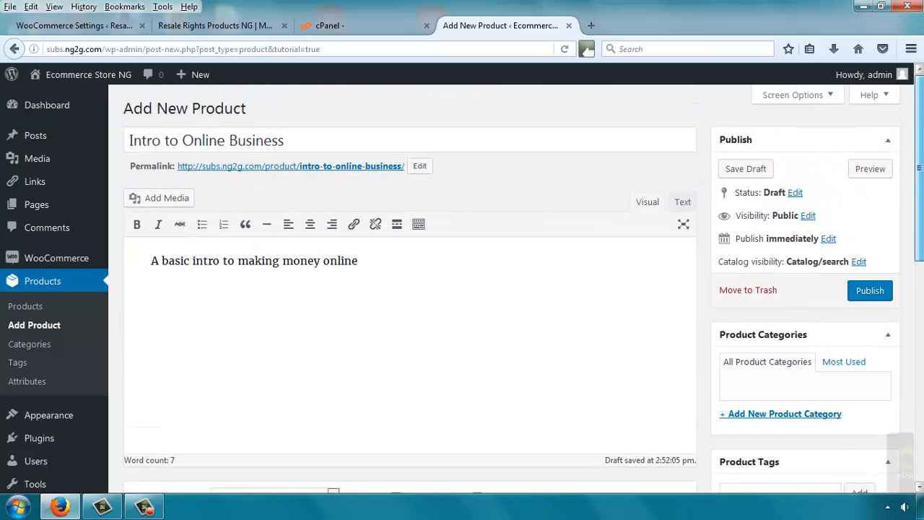
# - Publish the "Intro to Online Business" product
pyautogui.scroll(-5, 409, 289)
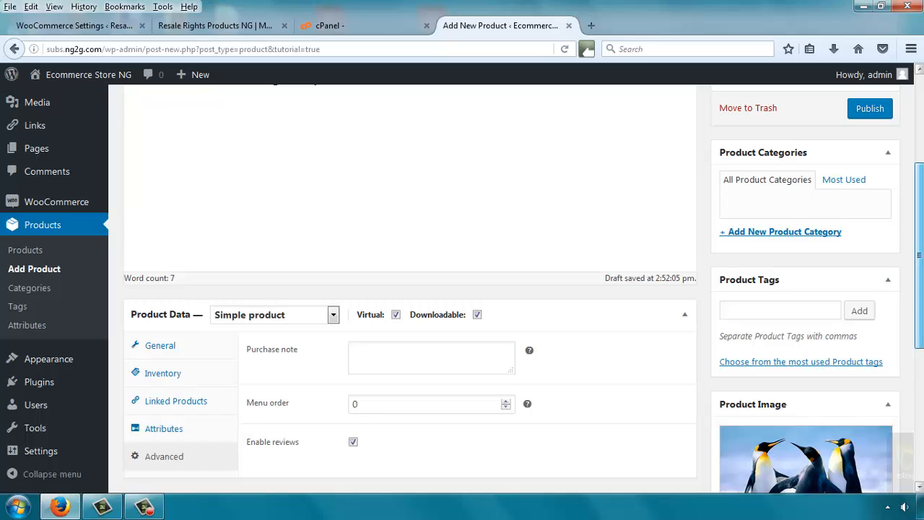
pyautogui.scroll(2, 409, 289)
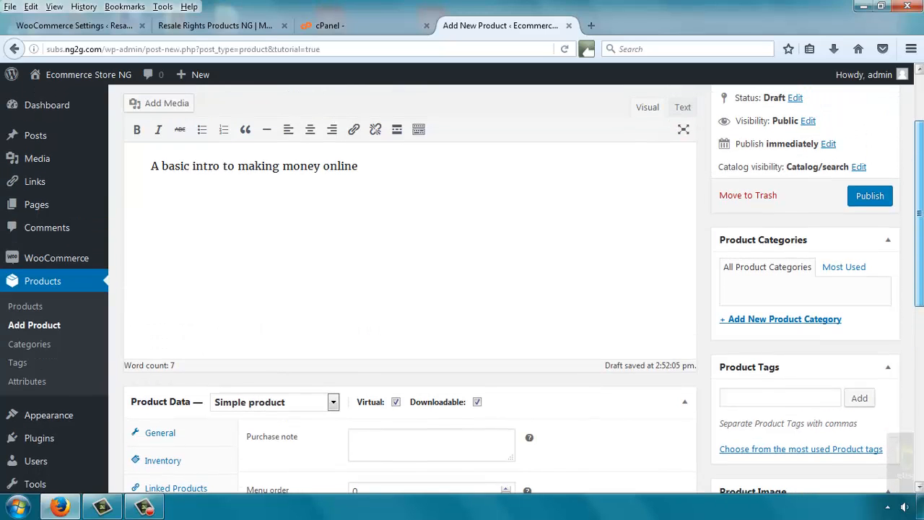
pyautogui.click(870, 197)
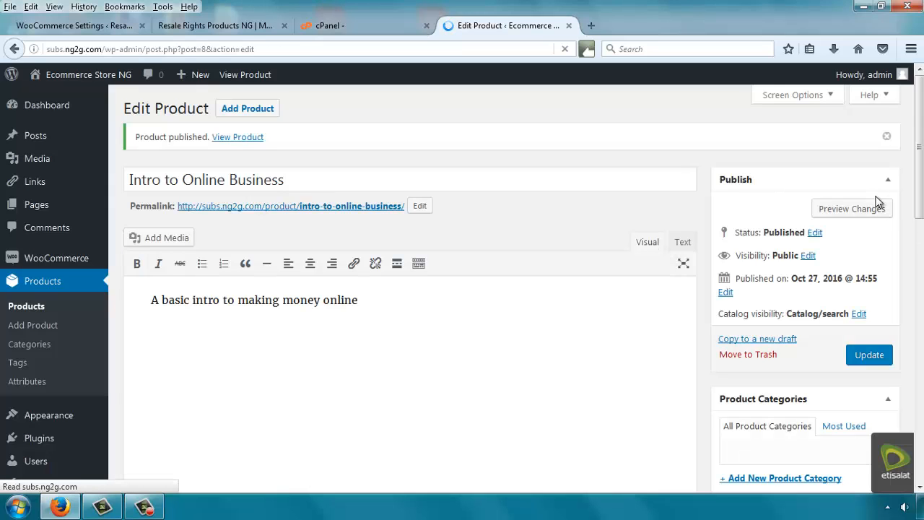
# - Set the product's regular price to 100 and its sale price to 10 naira
pyautogui.scroll(-8, 909, 188)
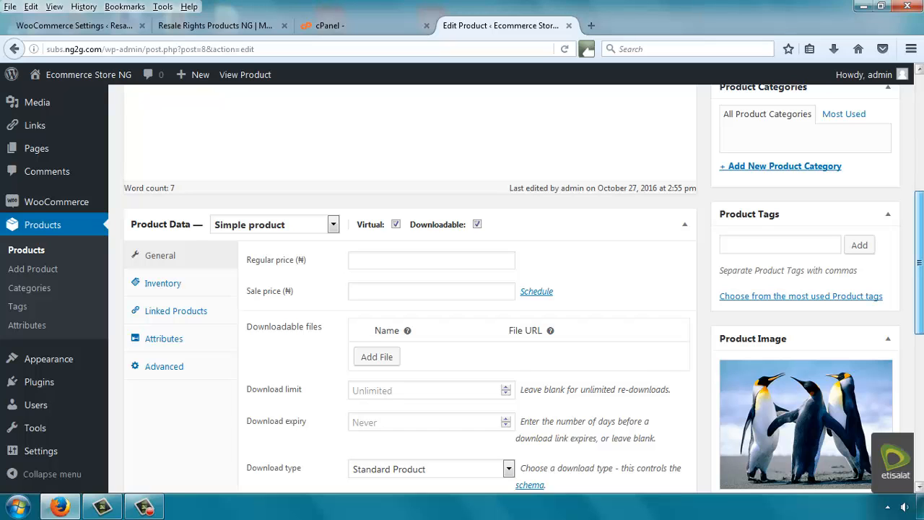
pyautogui.scroll(-2, 349, 230)
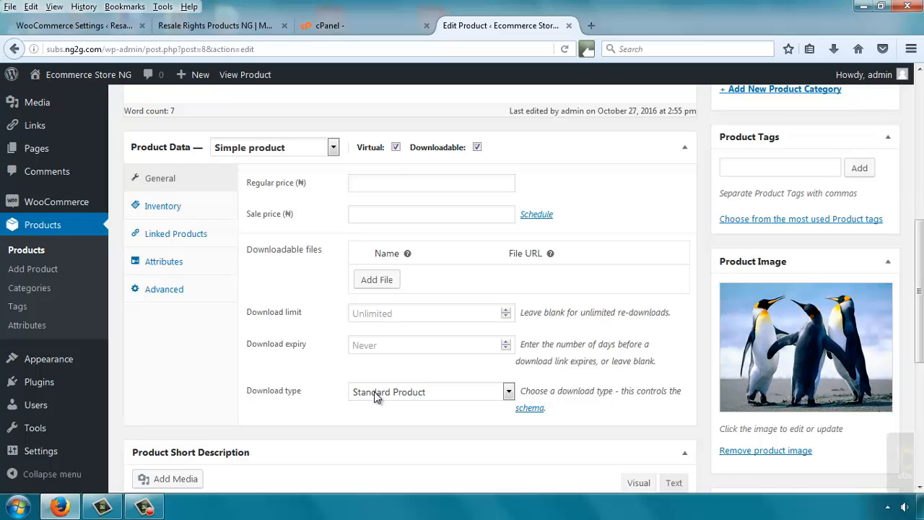
pyautogui.click(385, 186)
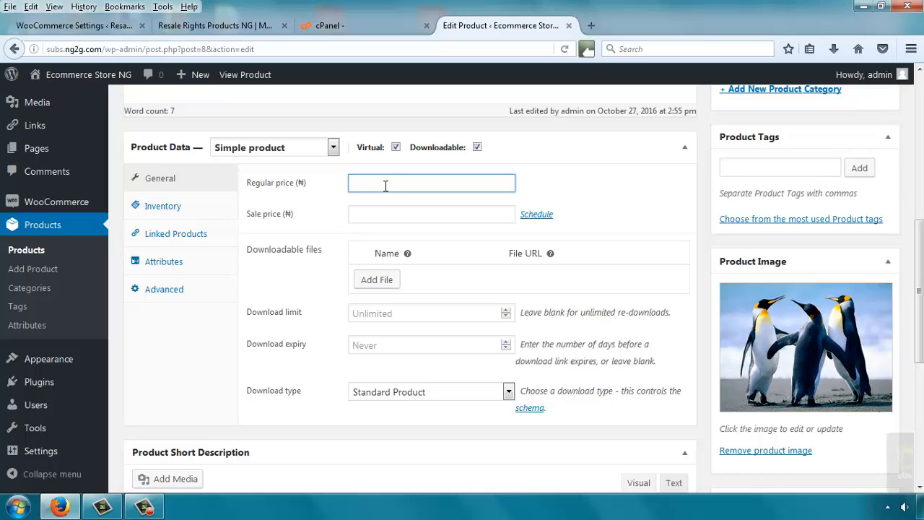
pyautogui.write('10')
pyautogui.write('0')
pyautogui.click(383, 219)
pyautogui.write('10')
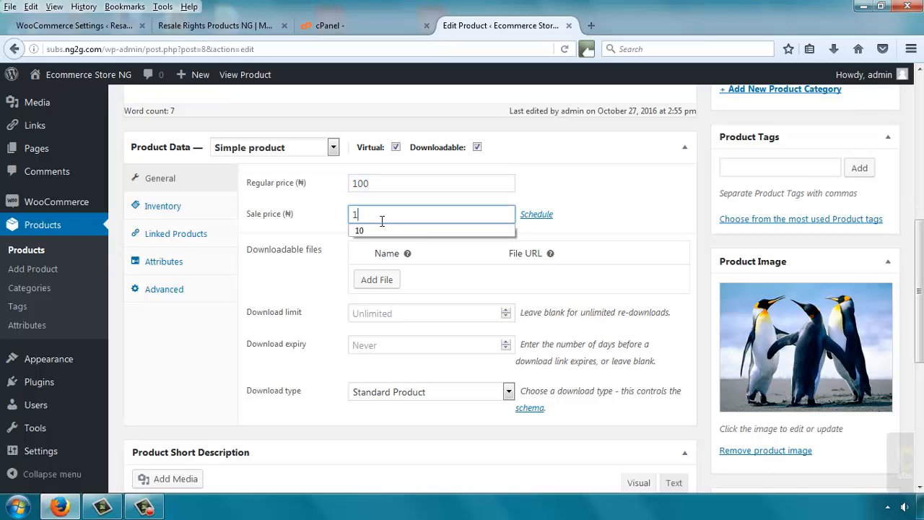
pyautogui.click(419, 230)
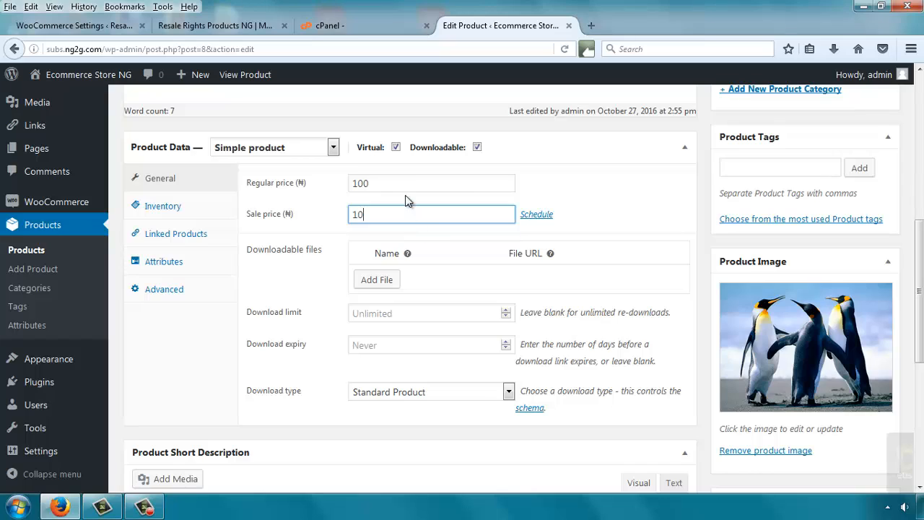
pyautogui.click(402, 184)
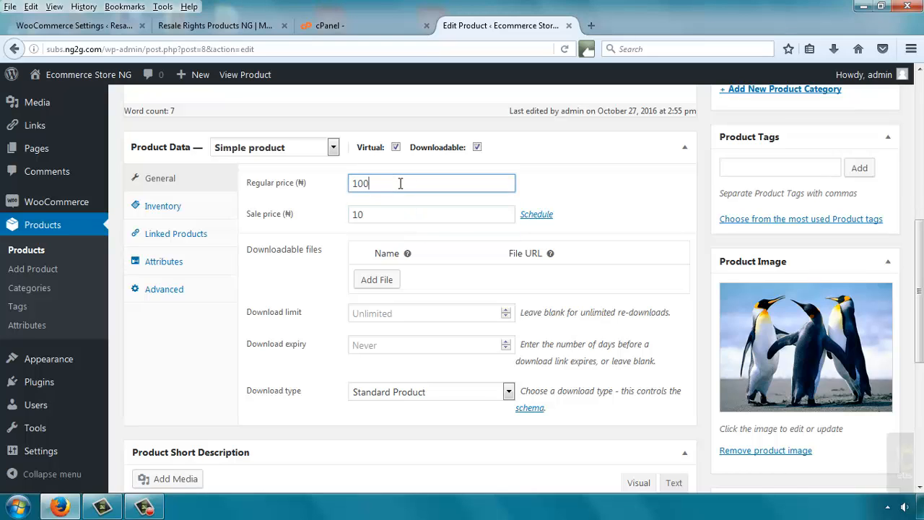
pyautogui.moveTo(391, 183); pyautogui.dragTo(338, 181)
pyautogui.click(382, 182)
# - Add a downloadable file to the product by uploading the rsslinkssss text document from the Desktop and inserting its URL
pyautogui.click(376, 283)
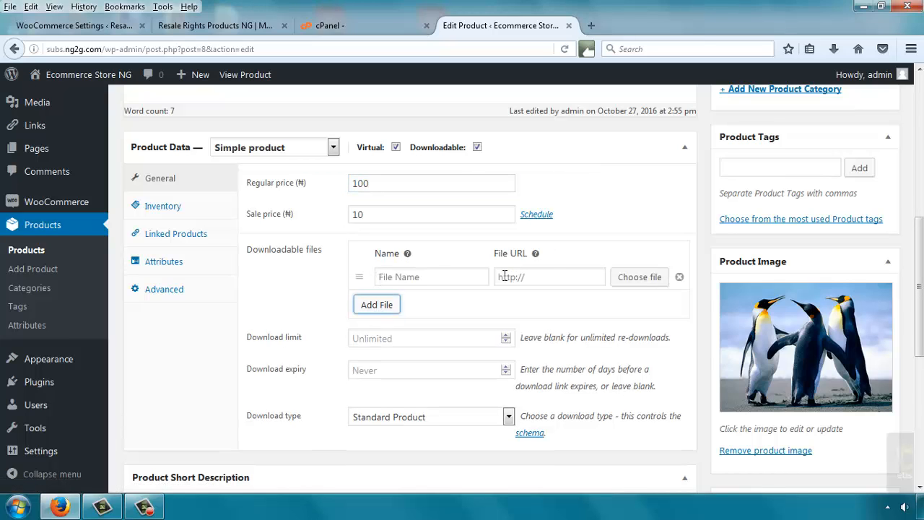
pyautogui.click(627, 280)
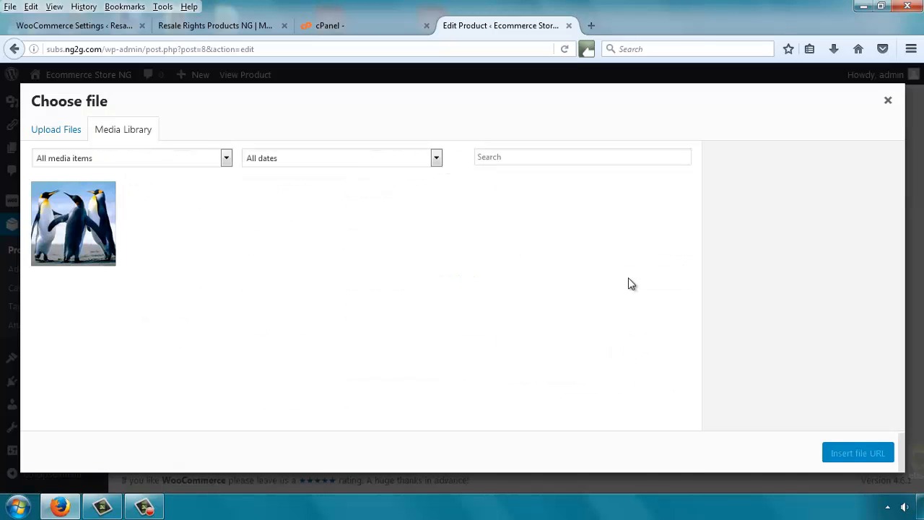
pyautogui.click(43, 132)
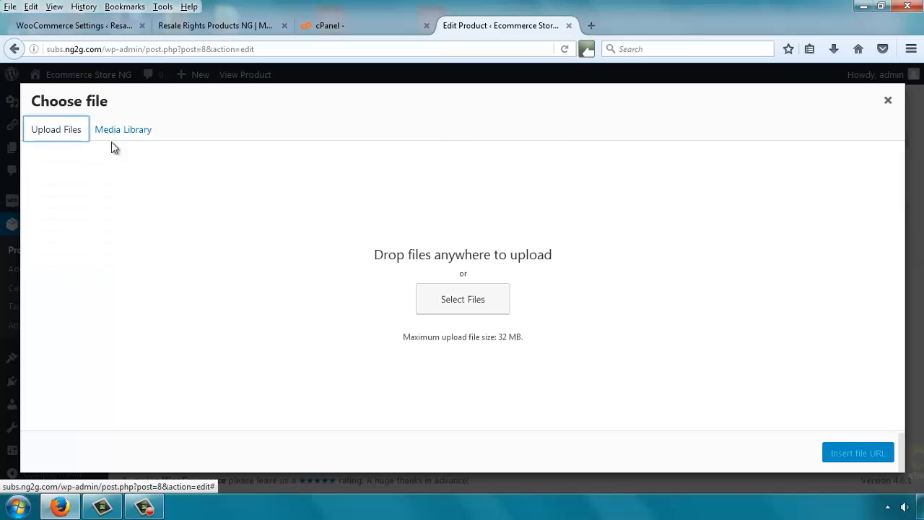
pyautogui.click(449, 300)
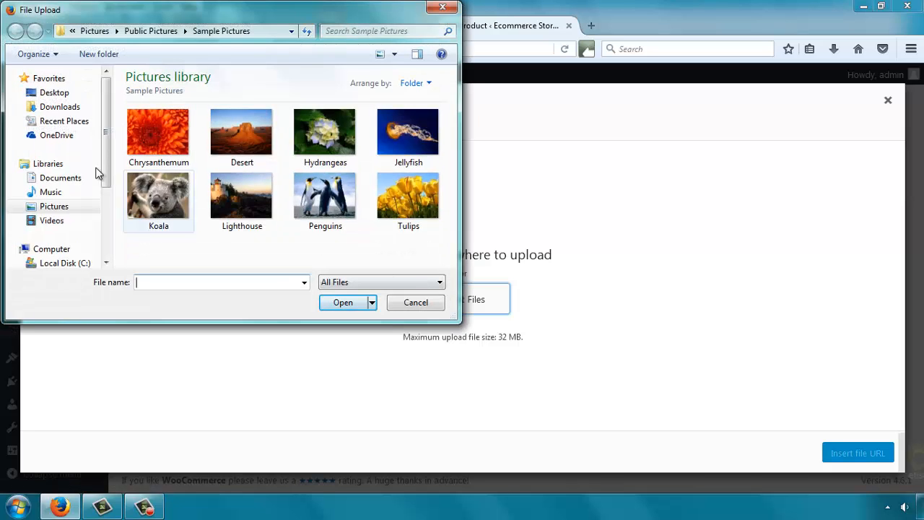
pyautogui.click(52, 93)
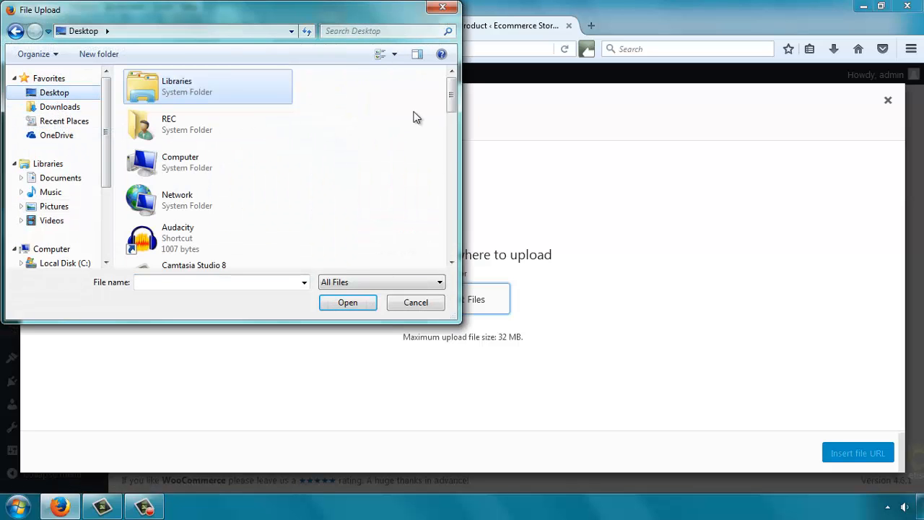
pyautogui.moveTo(454, 97); pyautogui.dragTo(451, 247)
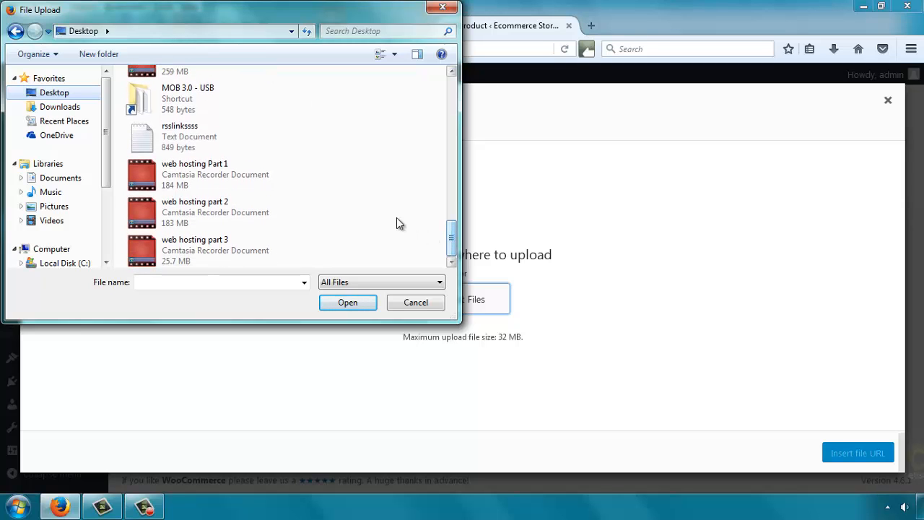
pyautogui.doubleClick(146, 140)
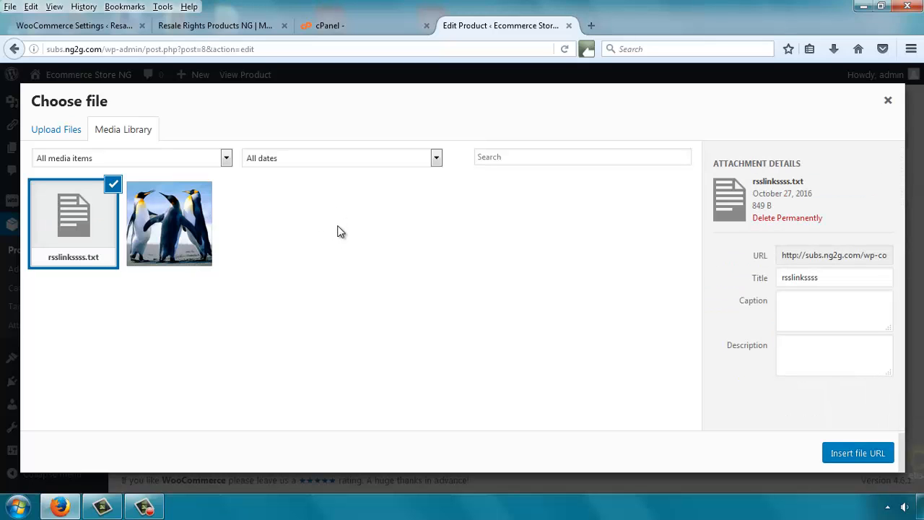
pyautogui.click(867, 453)
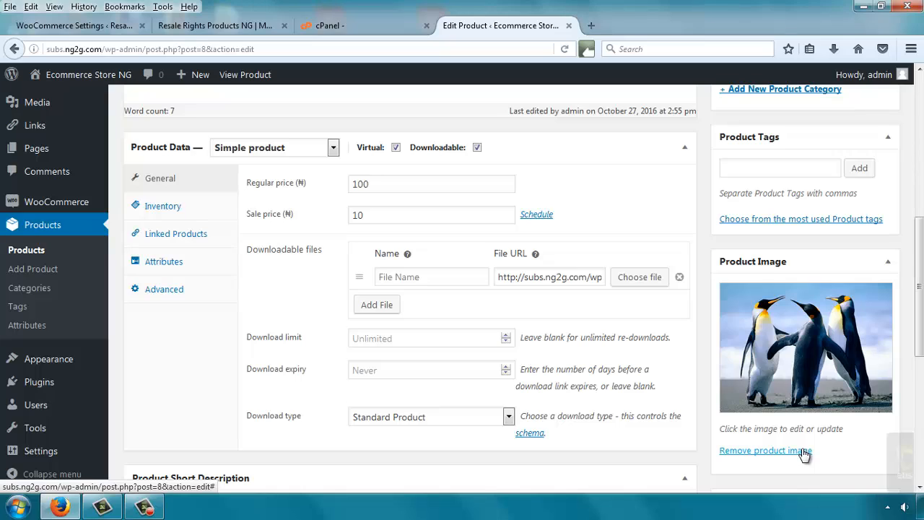
# - Examine the download limit, download expiry and download type options, leaving both limits blank and Standard Product selected
pyautogui.click(476, 339)
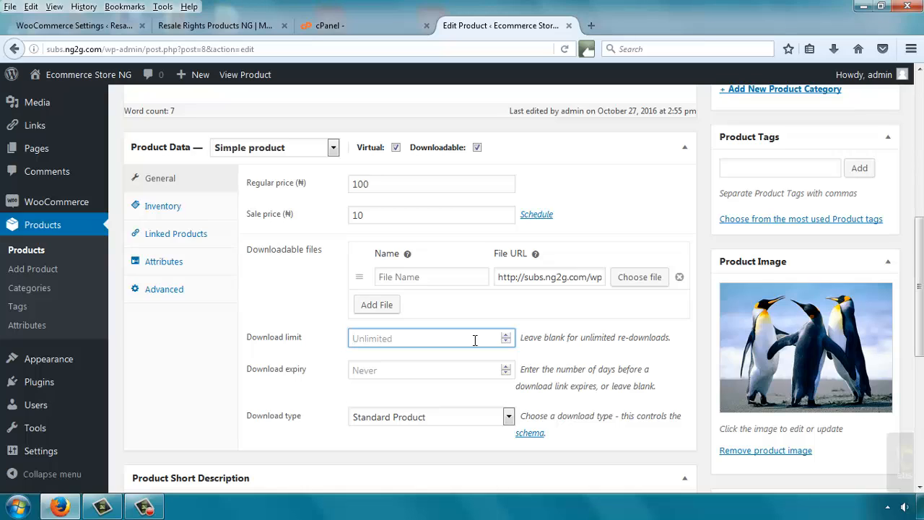
pyautogui.click(434, 373)
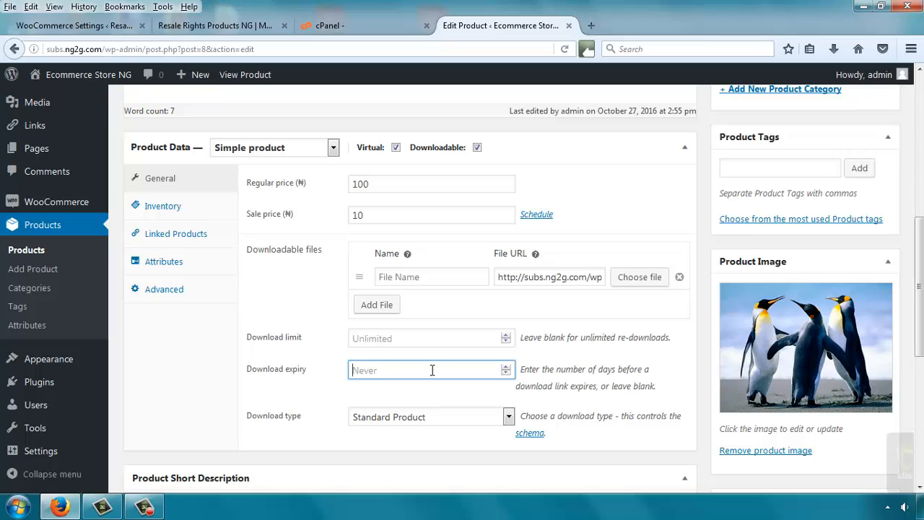
pyautogui.scroll(-2, 433, 369)
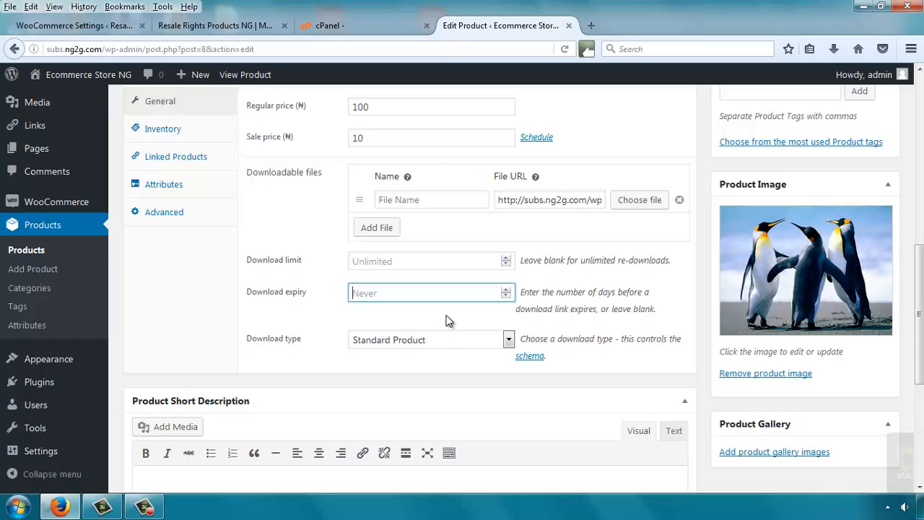
pyautogui.click(445, 319)
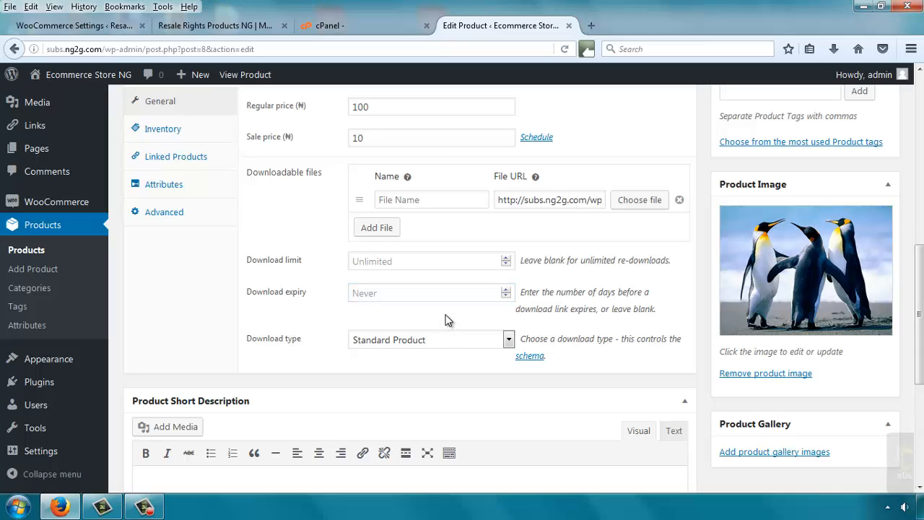
pyautogui.click(508, 340)
pyautogui.click(511, 349)
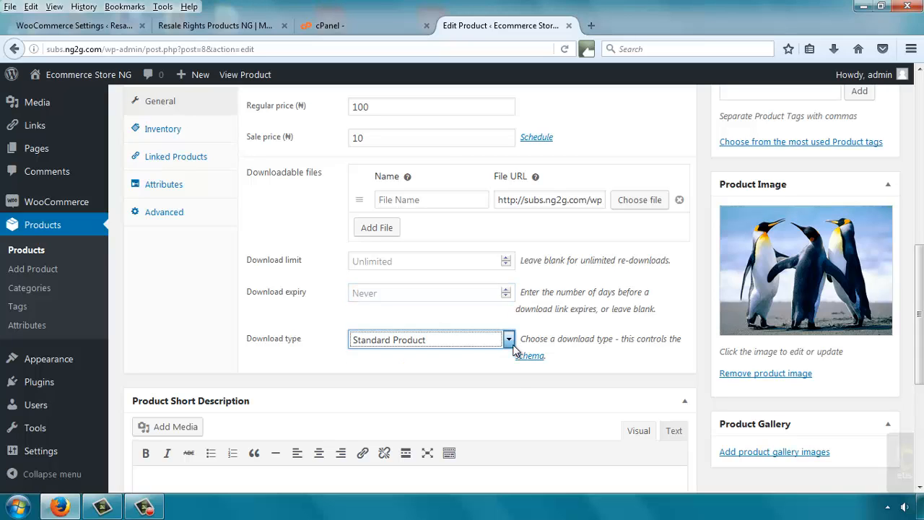
pyautogui.click(509, 339)
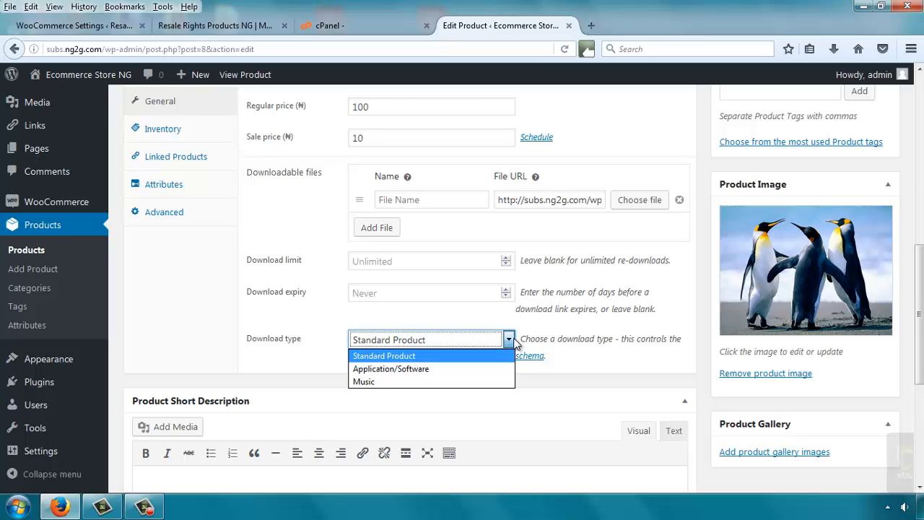
pyautogui.click(513, 342)
pyautogui.click(475, 357)
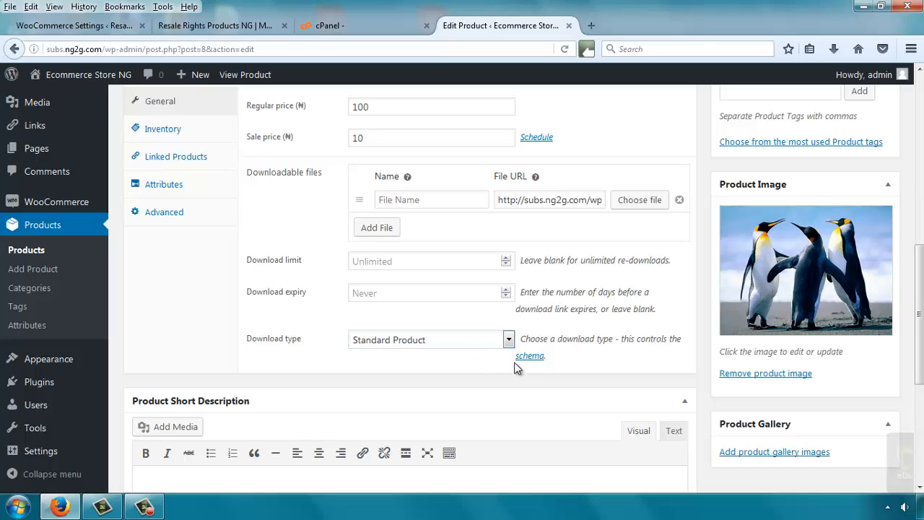
# - Look over the remaining product fields and update the published product to save the pricing and download file
pyautogui.scroll(-1, 483, 376)
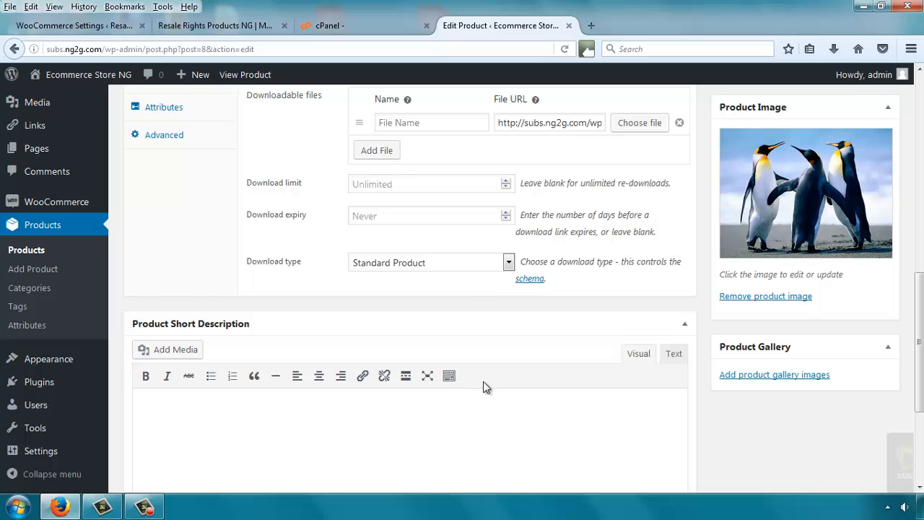
pyautogui.scroll(-3, 482, 381)
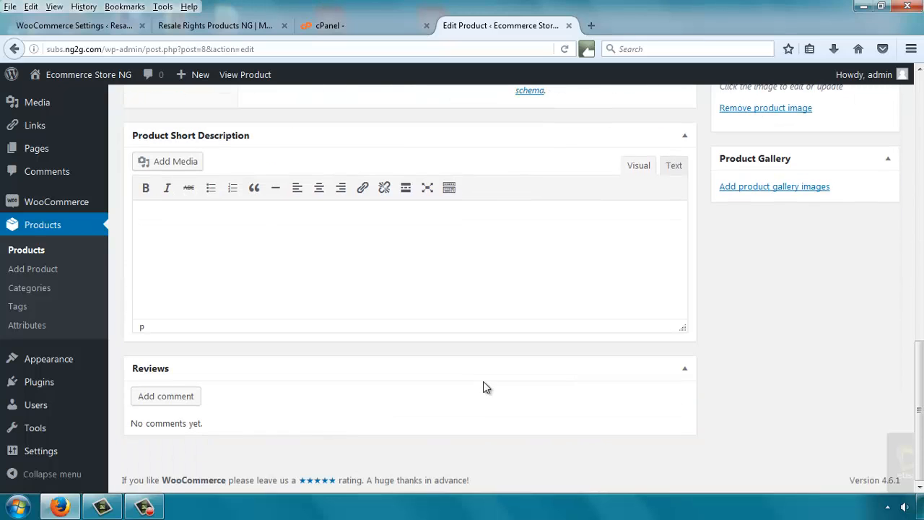
pyautogui.scroll(5, 483, 381)
pyautogui.scroll(5, 529, 350)
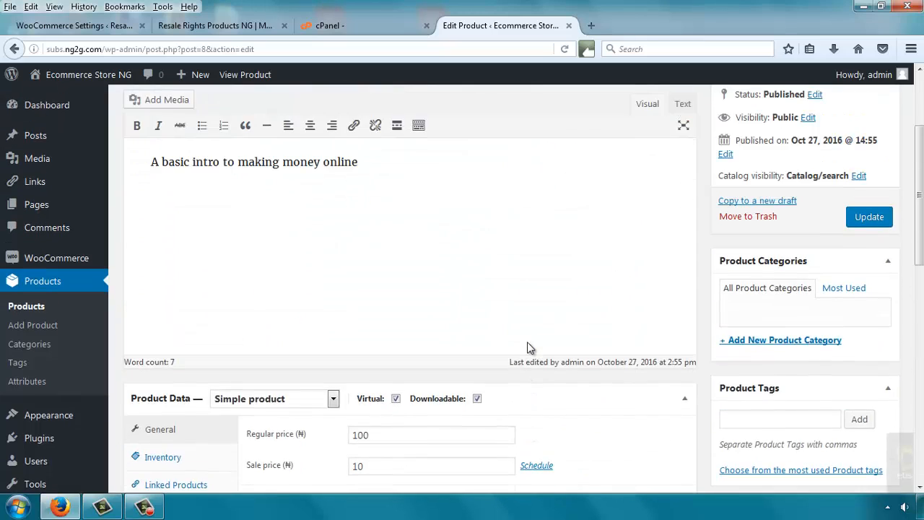
pyautogui.scroll(2, 527, 347)
pyautogui.scroll(-7, 527, 348)
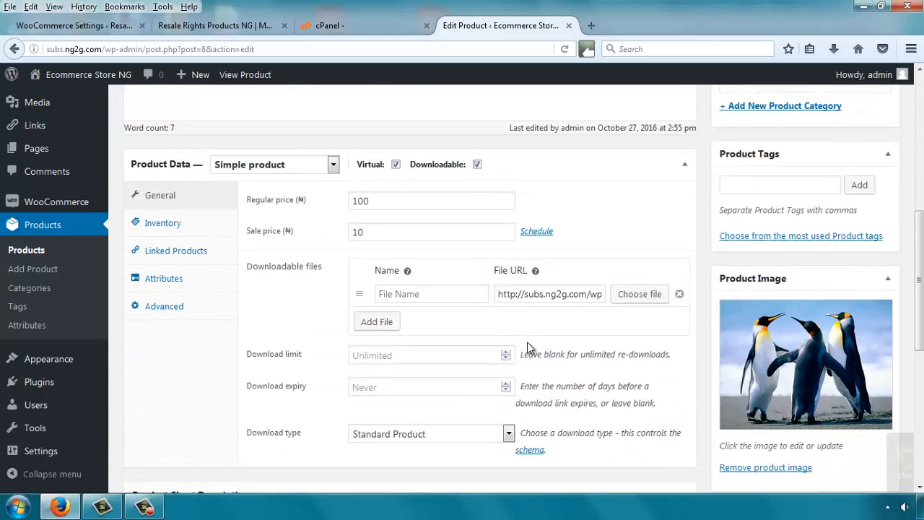
pyautogui.scroll(5, 597, 282)
pyautogui.click(868, 238)
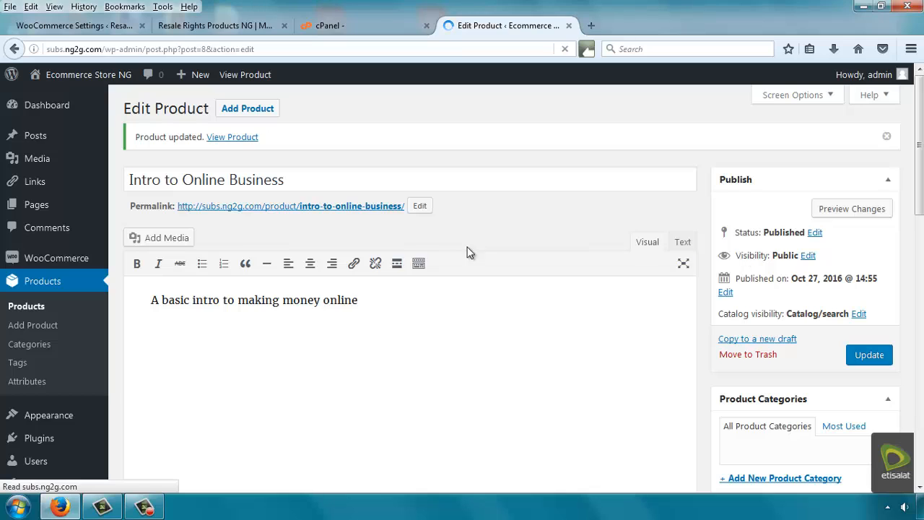
# - View the updated product's store page in a new tab, then return to the product editor
pyautogui.rightClick(224, 139)
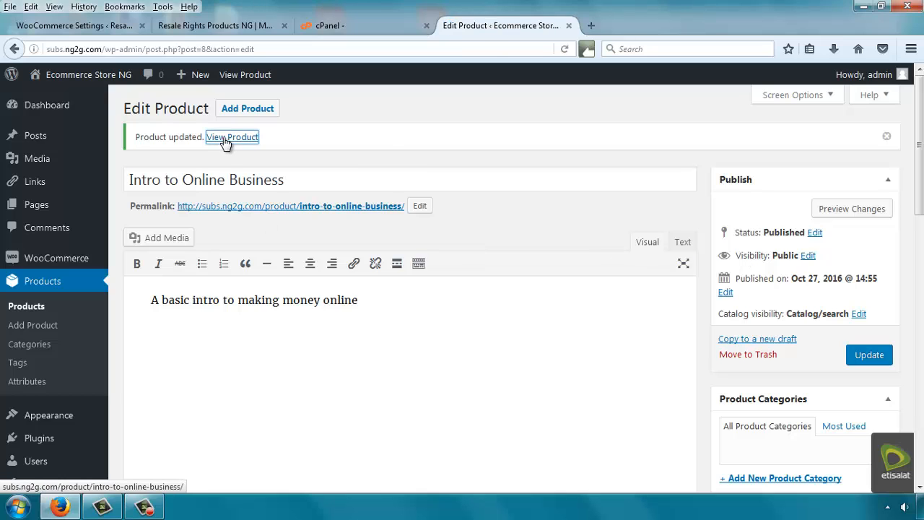
pyautogui.click(277, 149)
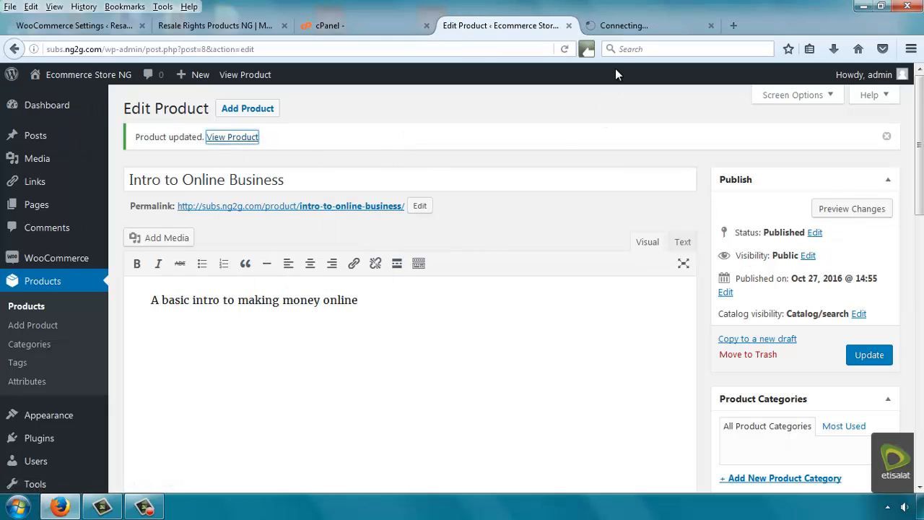
pyautogui.click(636, 28)
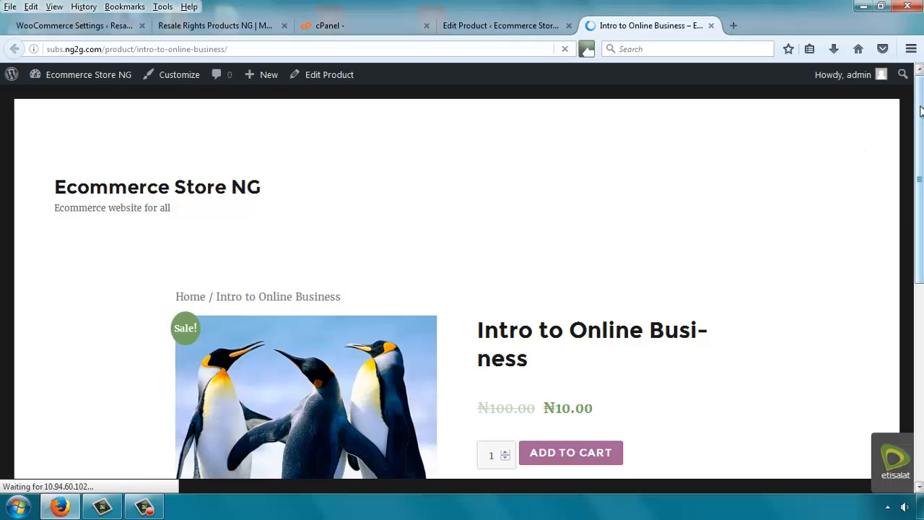
pyautogui.moveTo(921, 128); pyautogui.dragTo(921, 85)
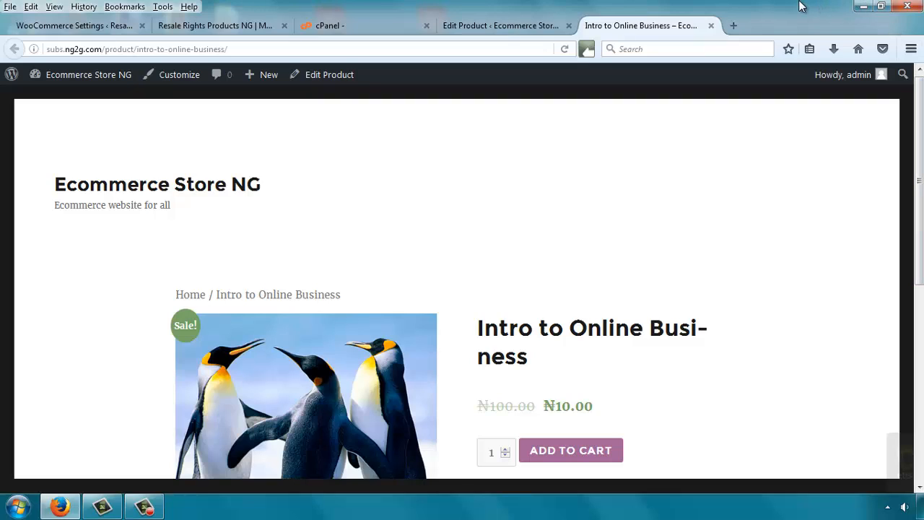
pyautogui.click(510, 24)
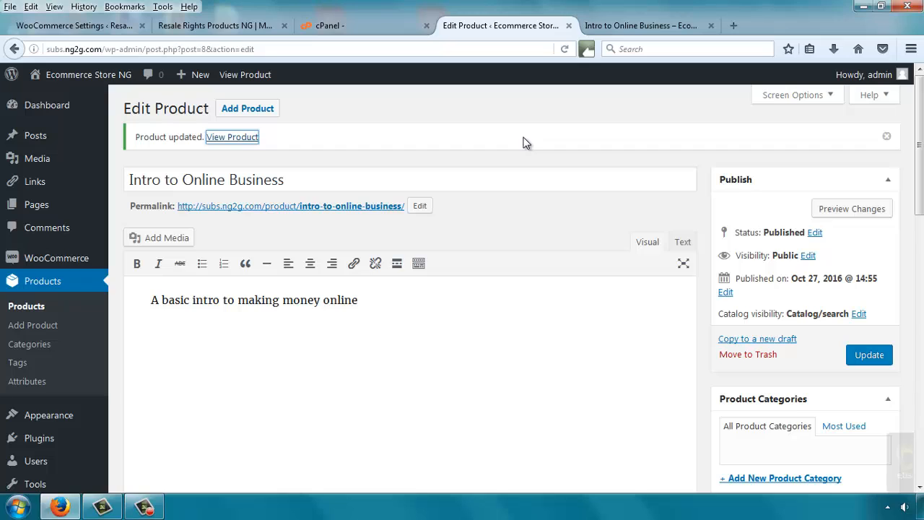
pyautogui.click(146, 505)
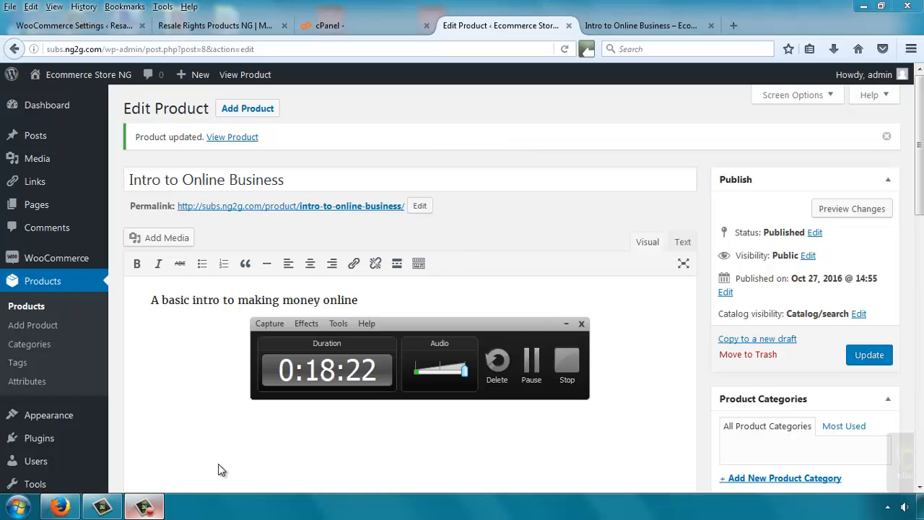